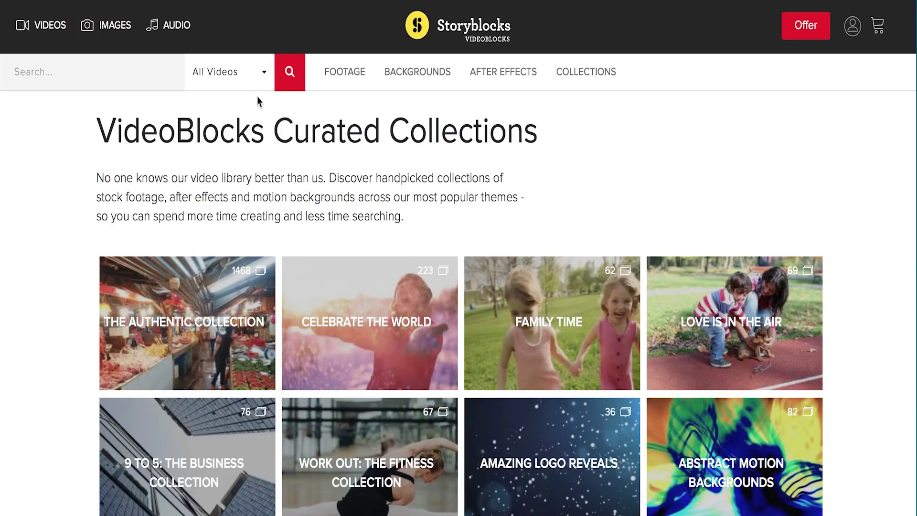
# Step: Open the Nature footage category and download the fall-leaves clip as HD MP4
pyautogui.moveTo(333, 80)
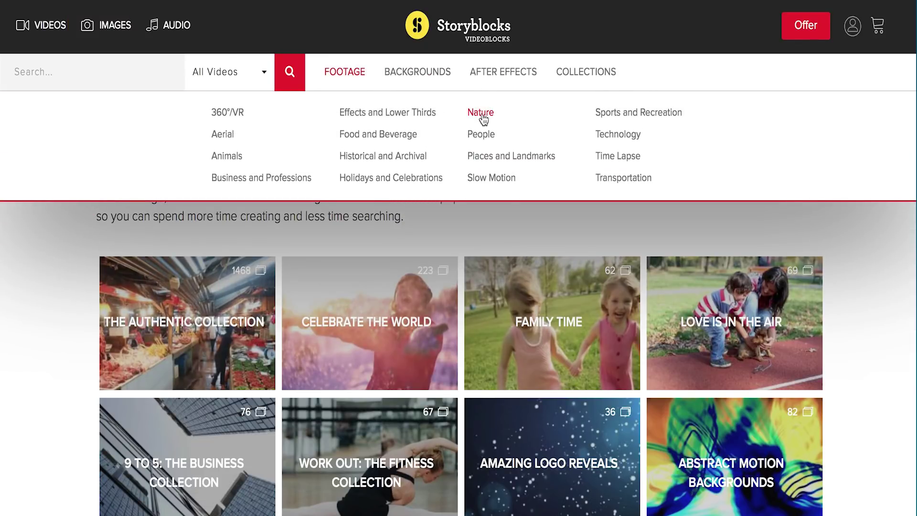
pyautogui.click(480, 113)
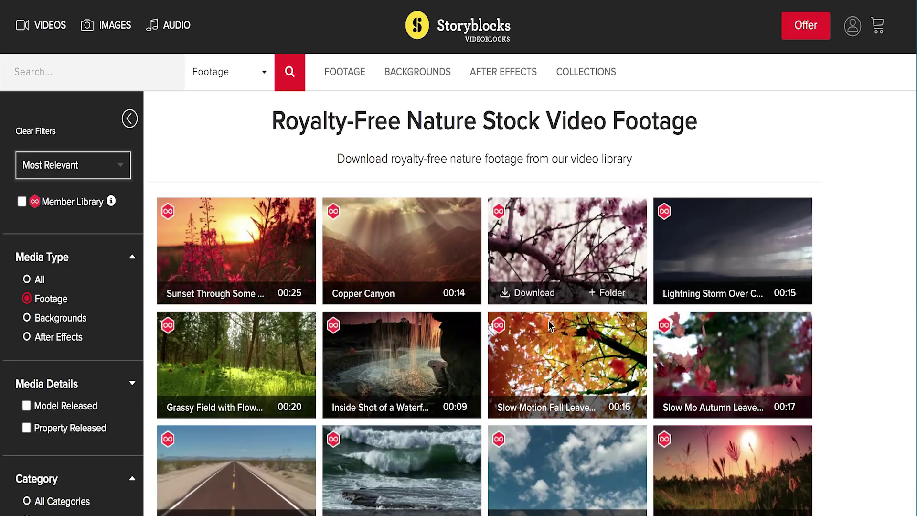
pyautogui.click(567, 356)
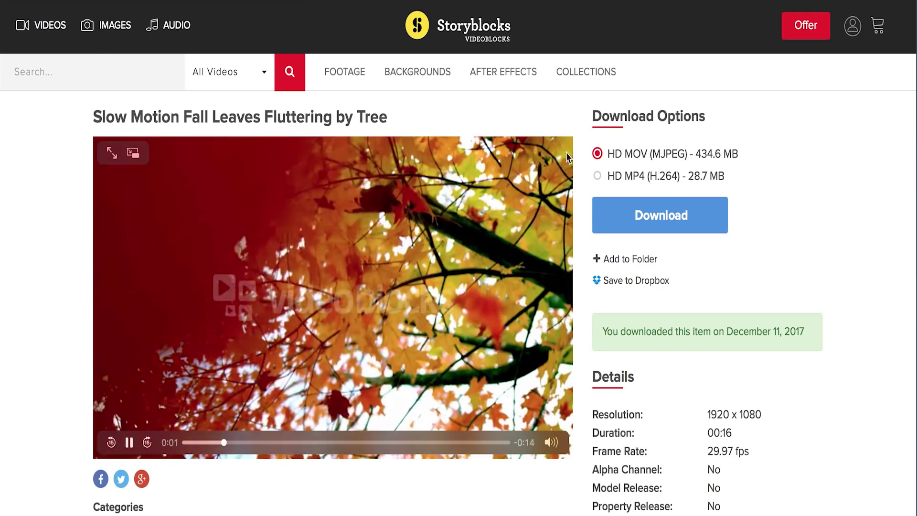
pyautogui.click(598, 176)
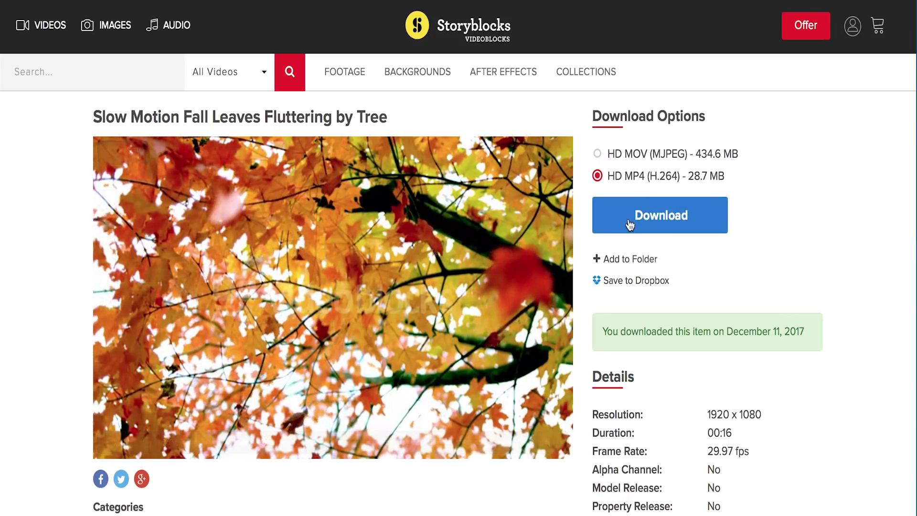
pyautogui.click(661, 219)
pyautogui.press('super+bracketleft')
# Step: Choose the HD MP4 version of the wheat-field clip
pyautogui.scroll(-3, 572, 325)
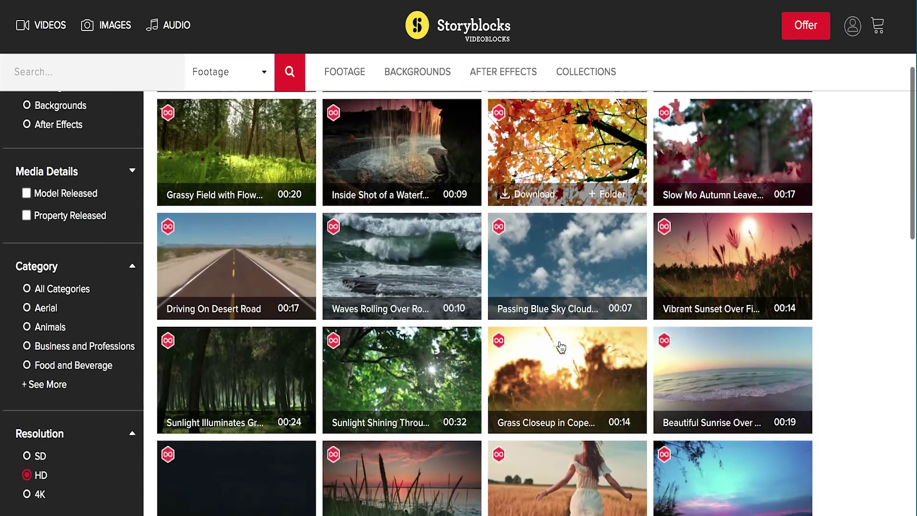
pyautogui.scroll(-4, 572, 325)
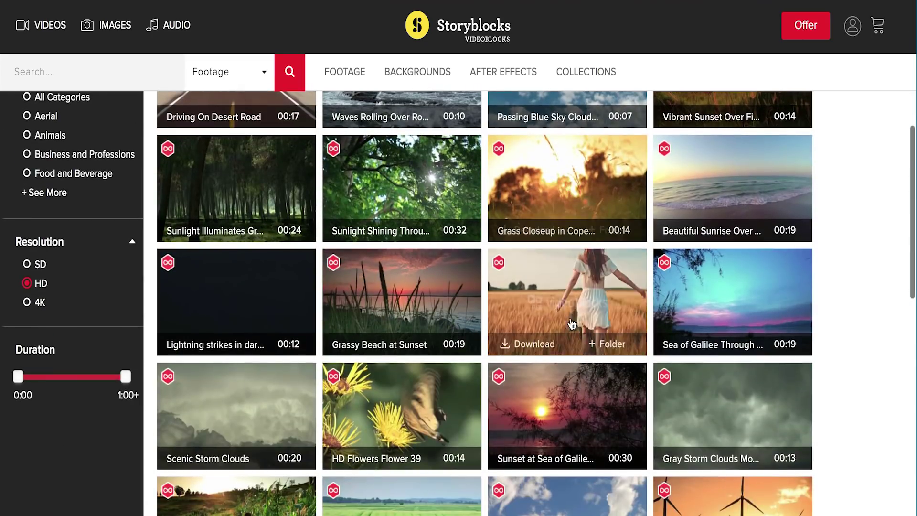
pyautogui.click(565, 294)
pyautogui.click(598, 198)
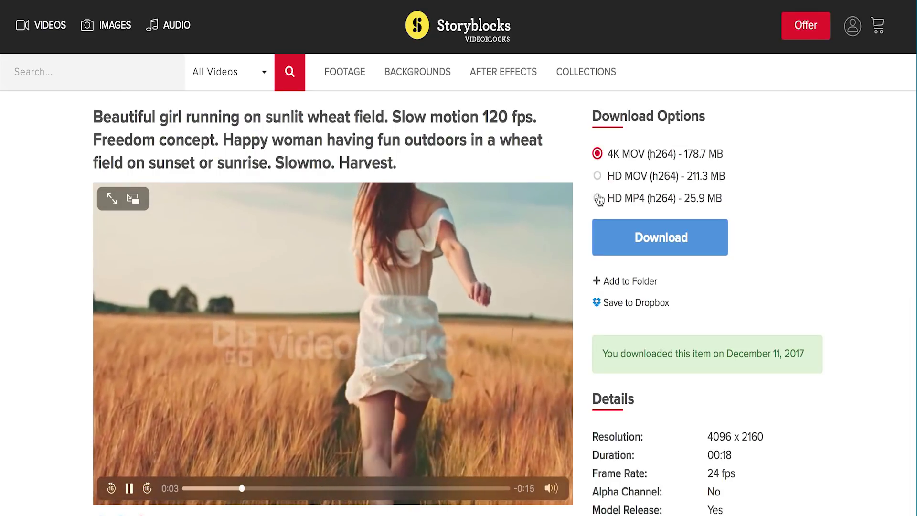
pyautogui.press('super+bracketleft')
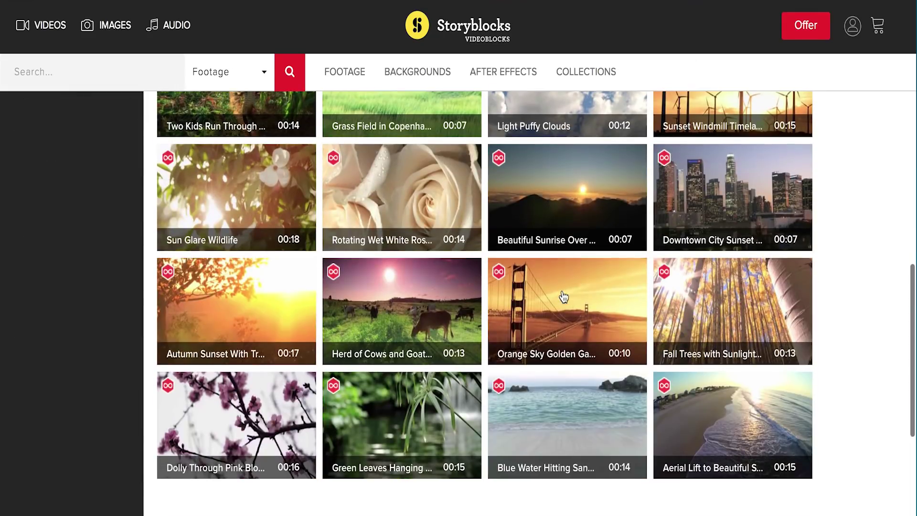
# Step: Download the Autumn Sunset clip as HD MP4
pyautogui.click(217, 318)
pyautogui.click(598, 175)
pyautogui.click(644, 214)
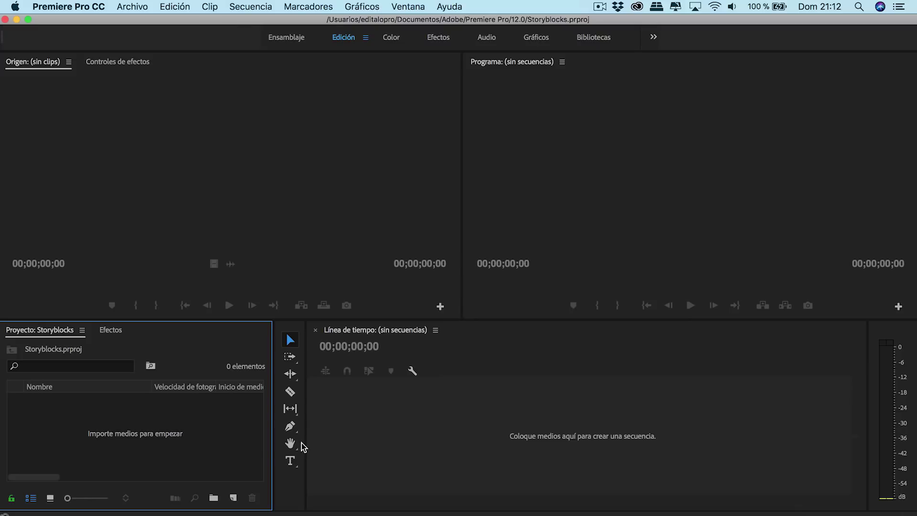
# Step: Import the Storyblocks folder with its three clips into the project
pyautogui.rightClick(223, 427)
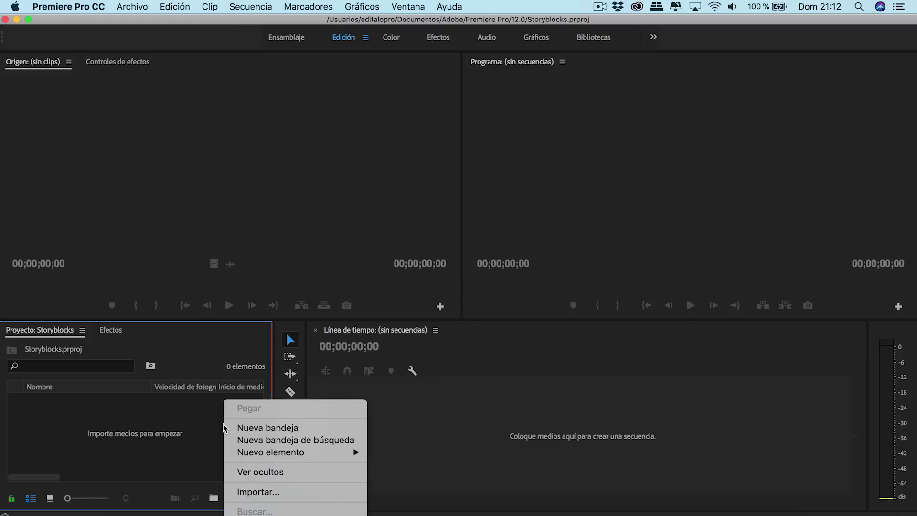
pyautogui.click(239, 493)
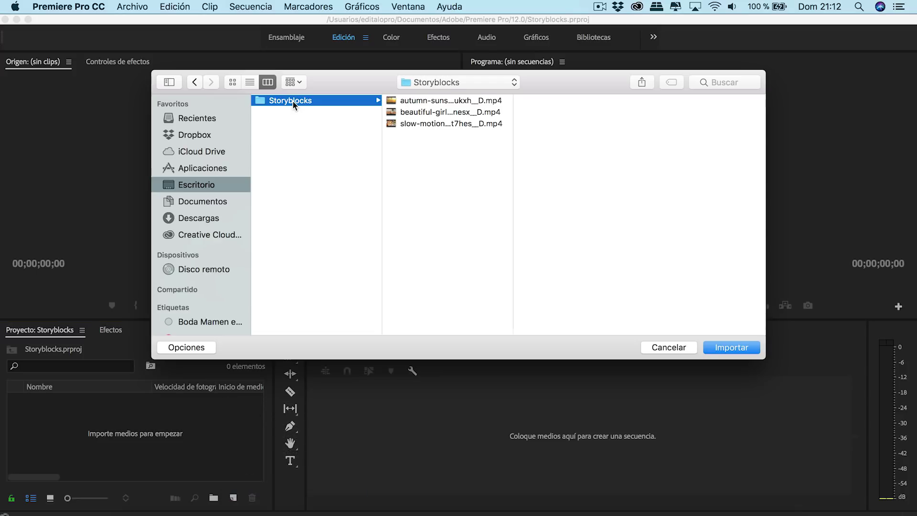
pyautogui.click(416, 104)
pyautogui.click(416, 112)
pyautogui.click(416, 123)
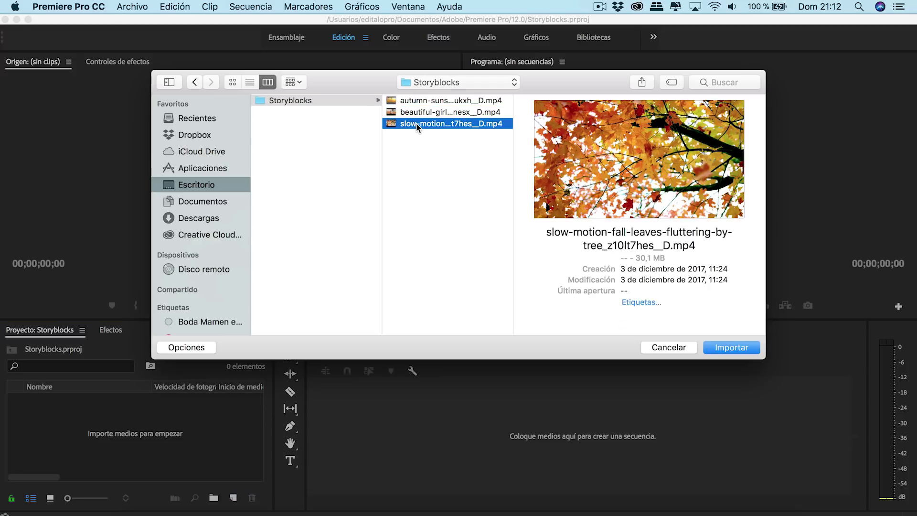
pyautogui.click(316, 101)
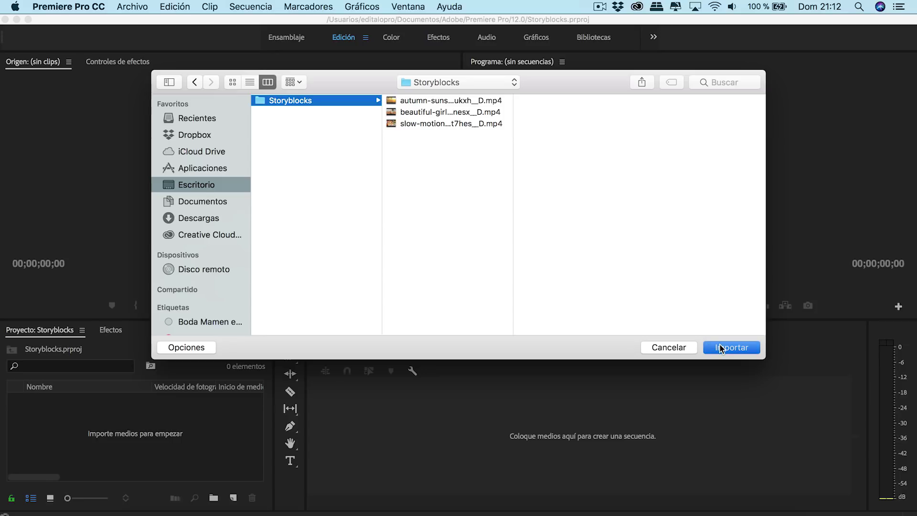
pyautogui.click(721, 348)
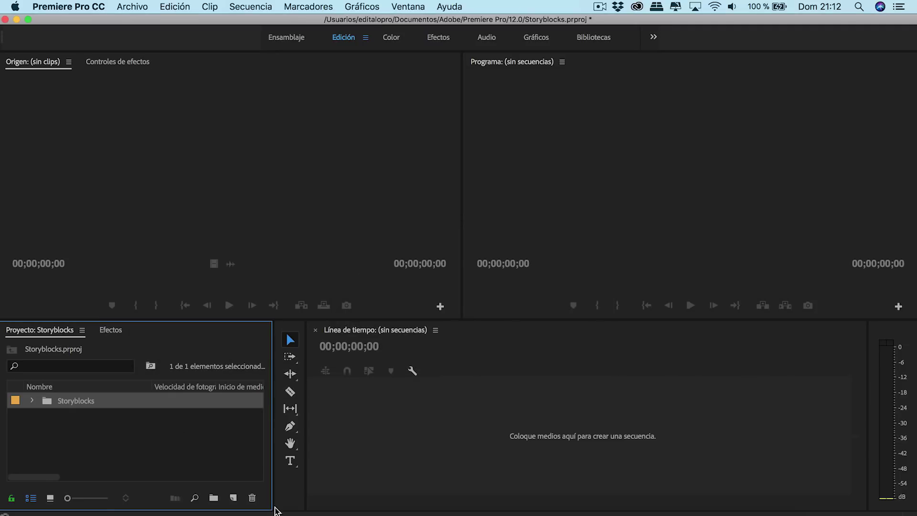
# Step: Create a new sequence, Secuencia 01, from the AVCHD 1080p25 preset
pyautogui.click(233, 498)
pyautogui.click(243, 389)
pyautogui.click(255, 135)
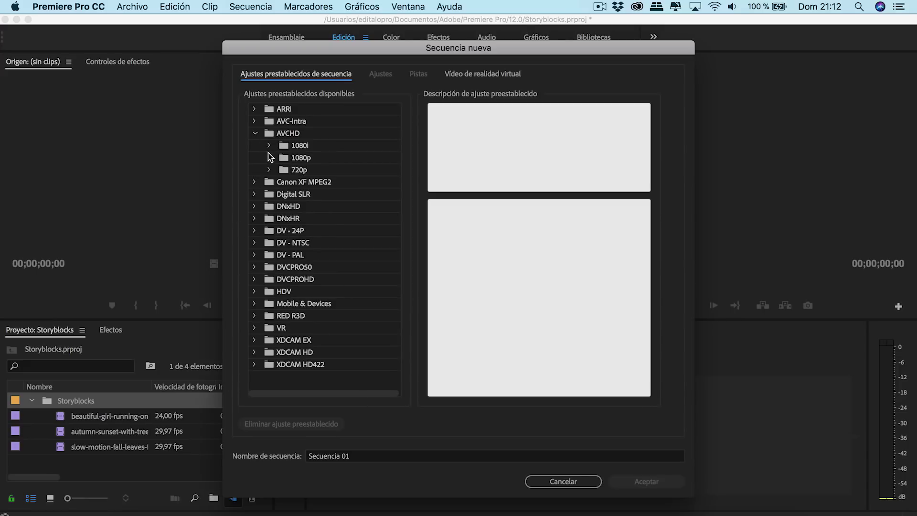
pyautogui.click(269, 158)
pyautogui.click(319, 208)
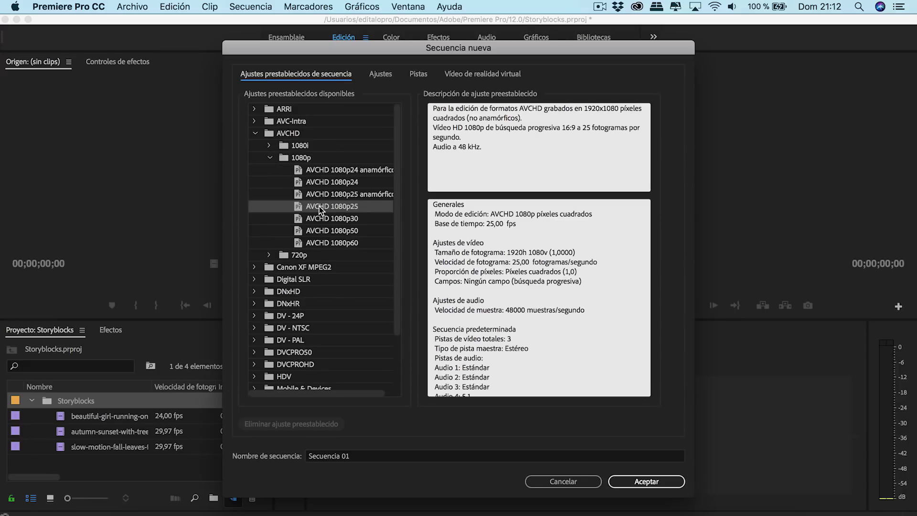
pyautogui.click(645, 482)
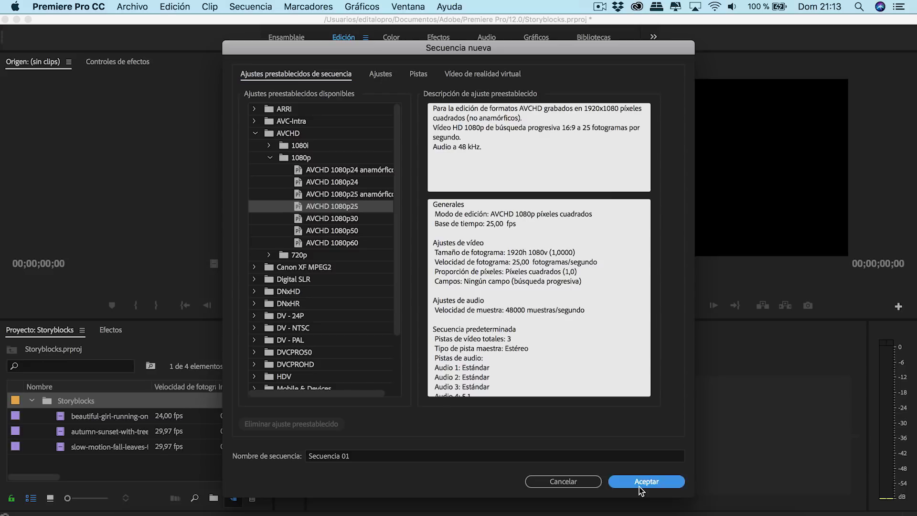
pyautogui.click(130, 447)
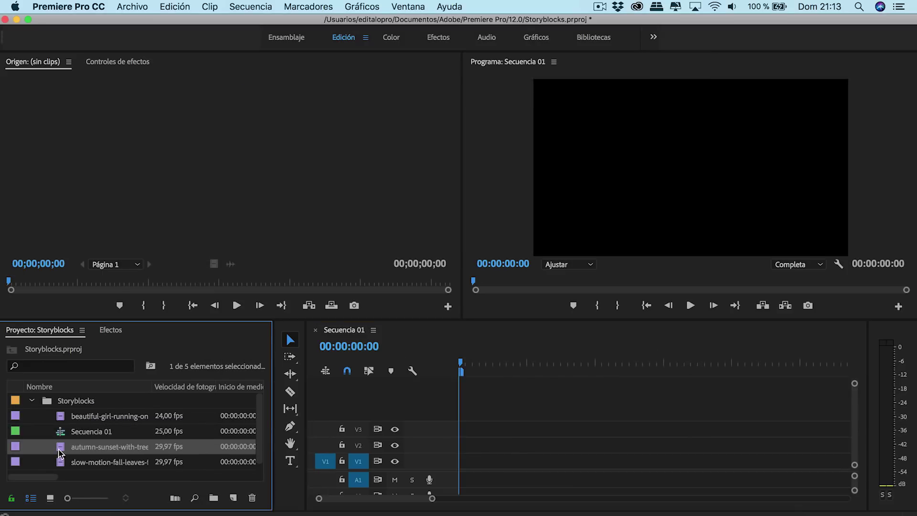
# Step: Place the autumn-sunset clip on V2, keep existing sequence settings, and park the playhead at 00:00:16:03
pyautogui.moveTo(396, 446); pyautogui.dragTo(421, 454)
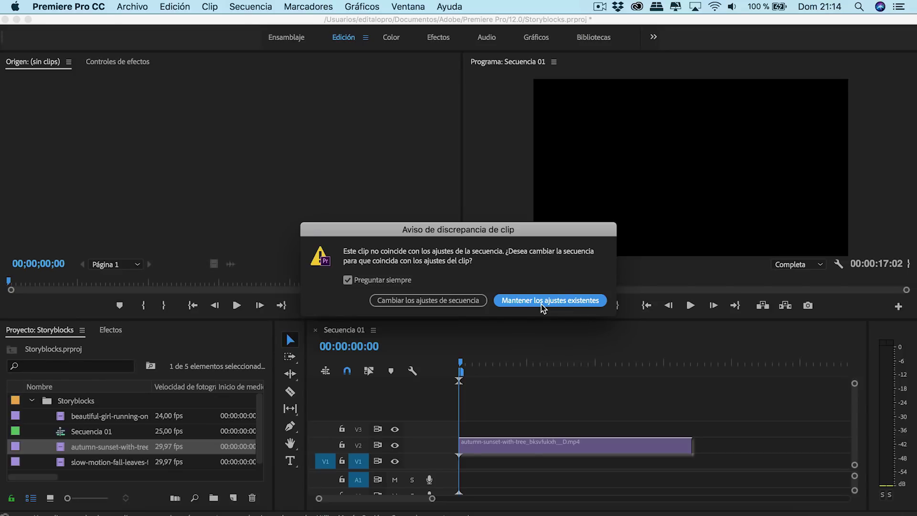
pyautogui.click(542, 304)
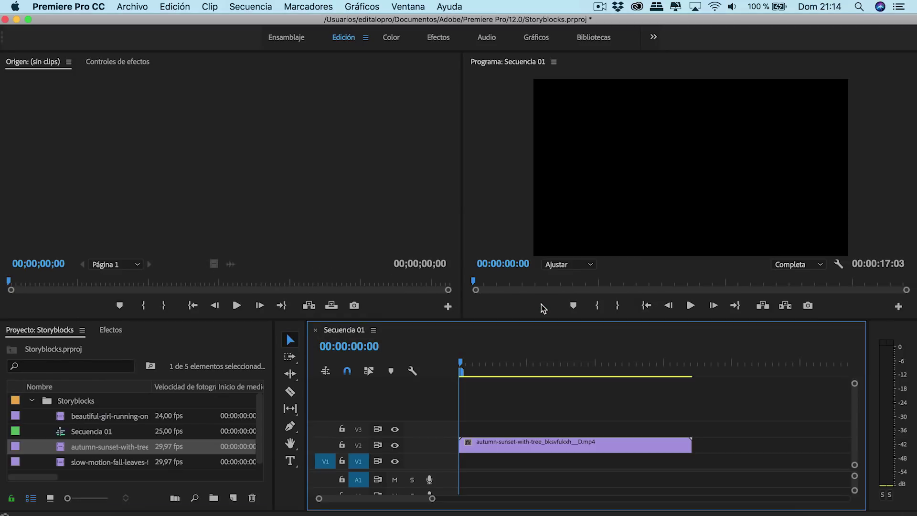
pyautogui.moveTo(462, 362); pyautogui.dragTo(694, 362)
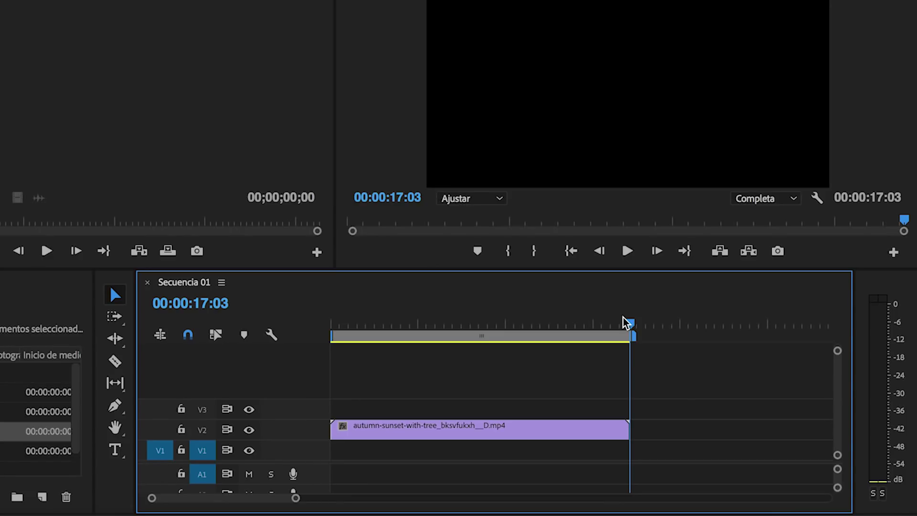
pyautogui.click(600, 251)
pyautogui.click(600, 251)
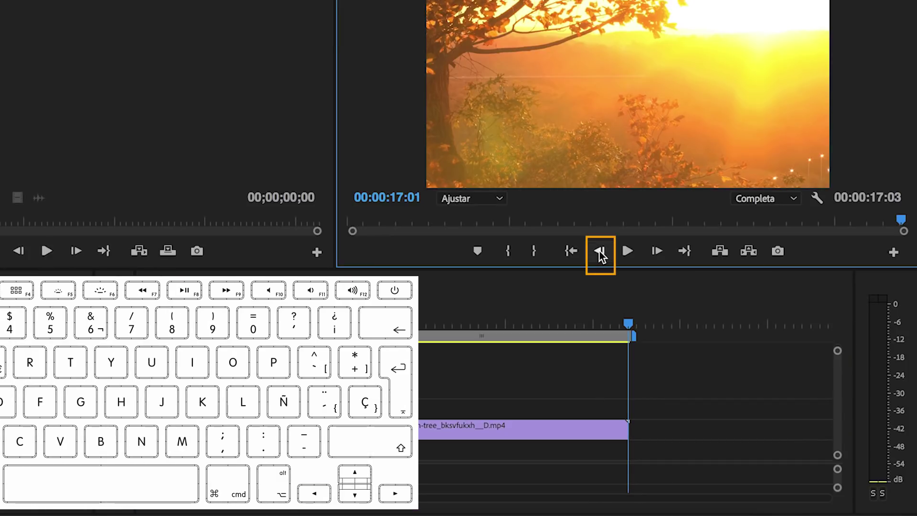
pyautogui.press('Left')
pyautogui.press('Left')
pyautogui.press('Left')
pyautogui.press('Left')
pyautogui.press('Left')
pyautogui.press('Left')
pyautogui.press('Left')
pyautogui.press('Left')
pyautogui.press('Left')
pyautogui.press('Left')
pyautogui.press('Left')
pyautogui.press('Left')
pyautogui.press('Left')
pyautogui.press('Left')
pyautogui.press('Left')
pyautogui.press('Left')
pyautogui.press('Left')
pyautogui.press('Left')
pyautogui.press('Left')
pyautogui.press('Left')
pyautogui.press('Left')
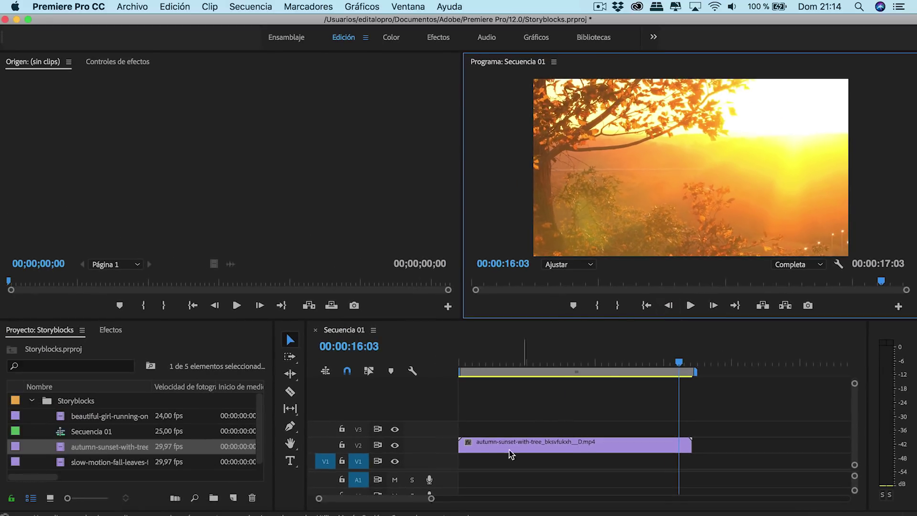
pyautogui.moveTo(431, 498); pyautogui.dragTo(394, 502)
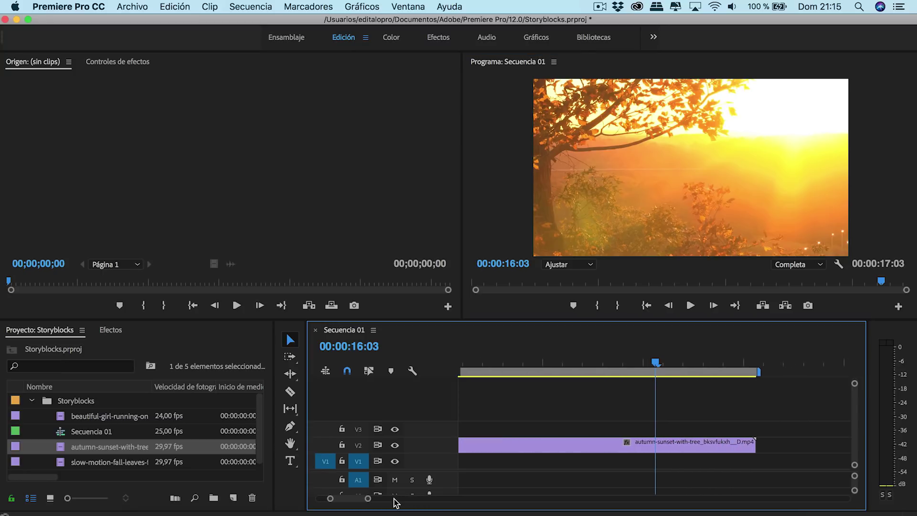
pyautogui.click(116, 463)
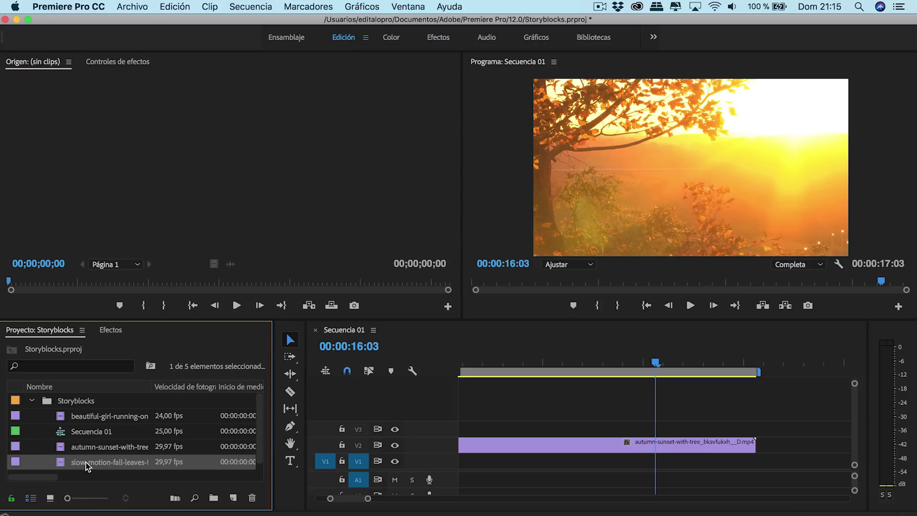
# Step: Put the fall-leaves clip on V3 and cut it where the autumn-sunset clip ends
pyautogui.moveTo(87, 466); pyautogui.dragTo(657, 423)
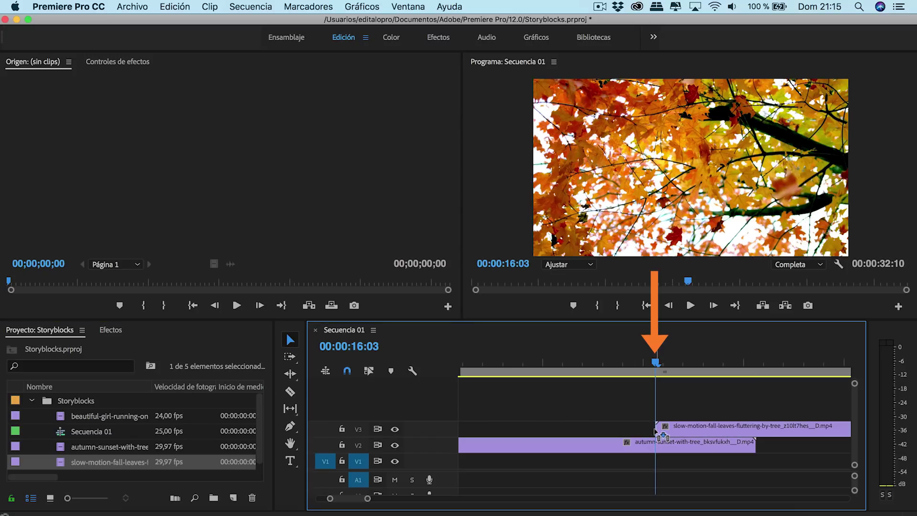
pyautogui.click(290, 391)
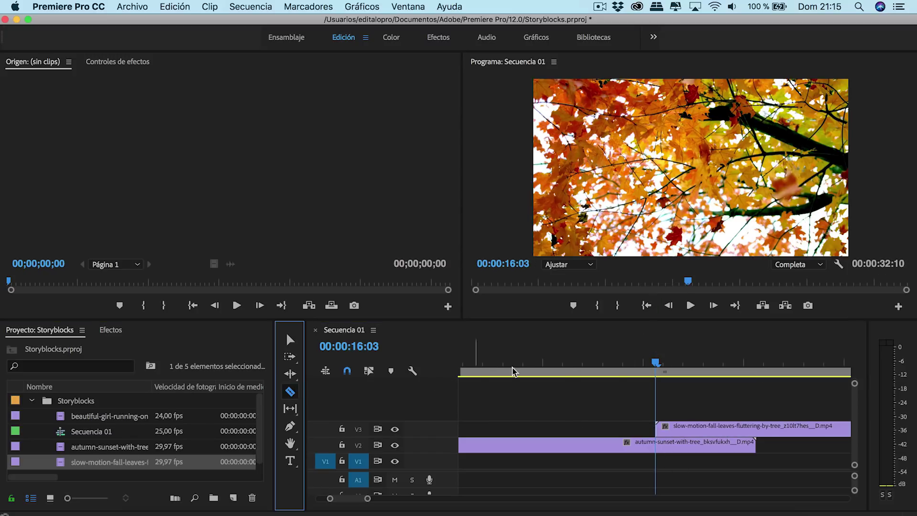
pyautogui.click(760, 426)
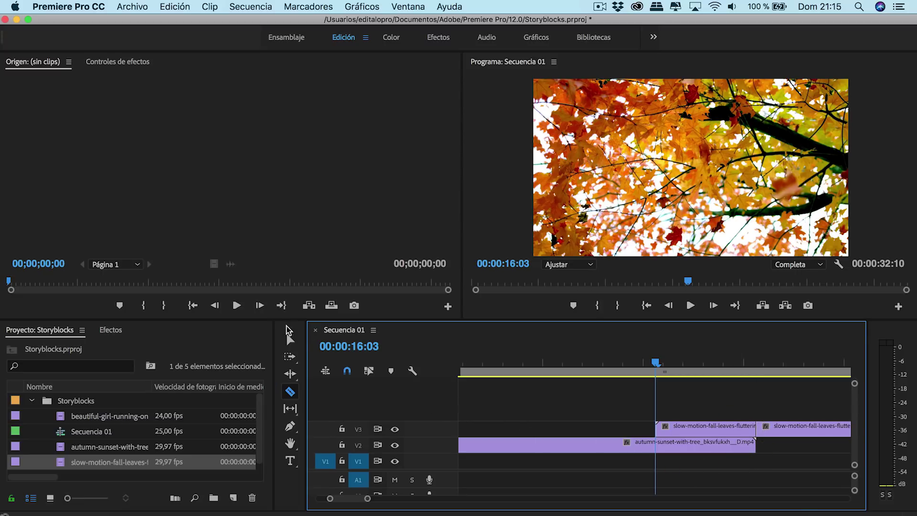
# Step: Select the first slow-motion leaves piece and move the playhead to 00:00:16:12
pyautogui.click(290, 339)
pyautogui.click(496, 330)
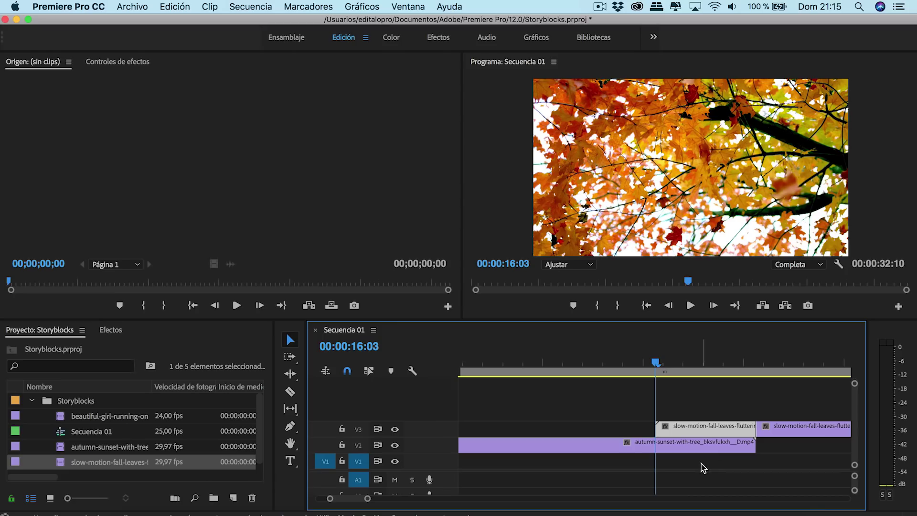
pyautogui.moveTo(655, 363)
pyautogui.mouseDown()
pyautogui.moveTo(708, 364)
pyautogui.moveTo(692, 364)
pyautogui.mouseUp()
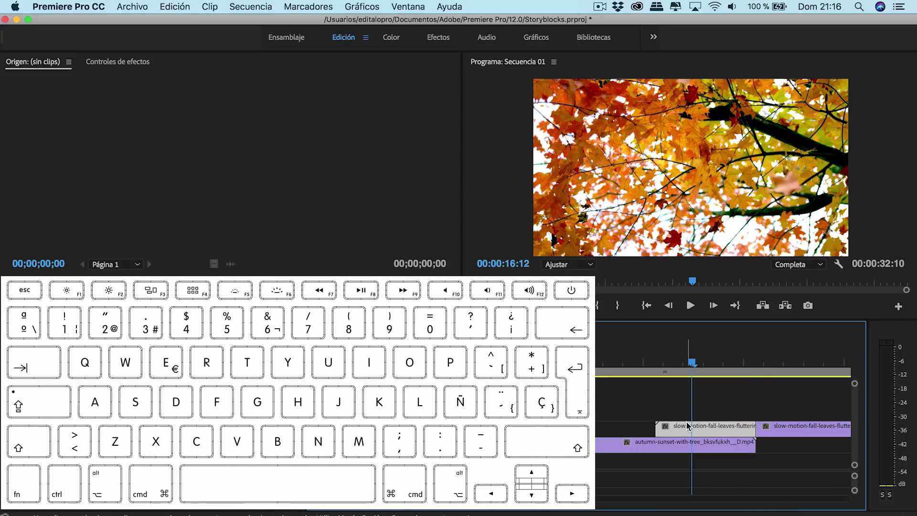
# Step: Alt-drag copies of the first leaves clip onto tracks V4 and V5
pyautogui.moveTo(688, 427); pyautogui.dragTo(686, 416)
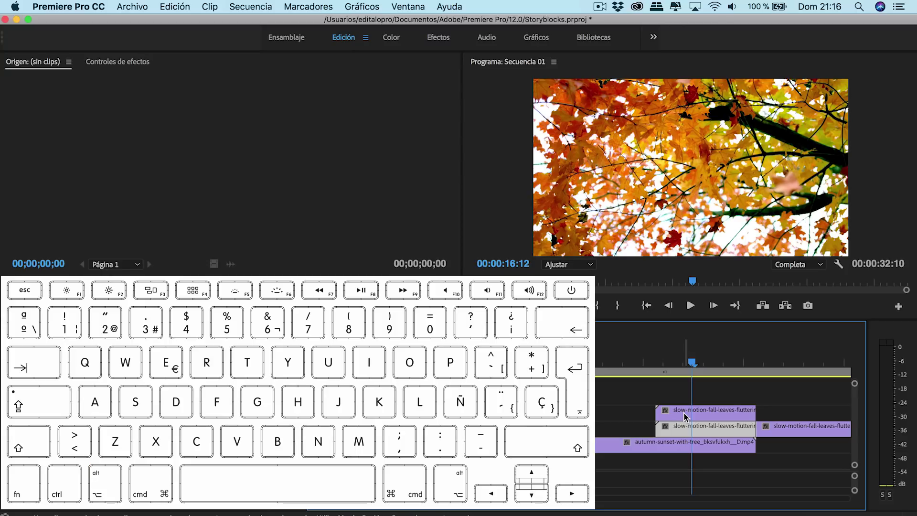
pyautogui.keyDown('alt'); pyautogui.click(686, 416); pyautogui.keyUp('alt')
pyautogui.moveTo(685, 416); pyautogui.dragTo(685, 393)
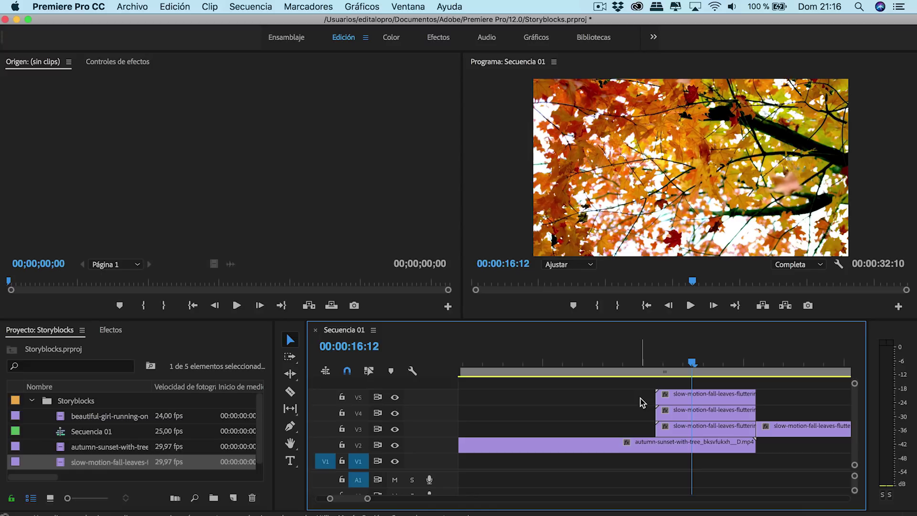
# Step: Apply the Recortar crop effect to the leaves clips on V3, V4 and V5
pyautogui.click(106, 329)
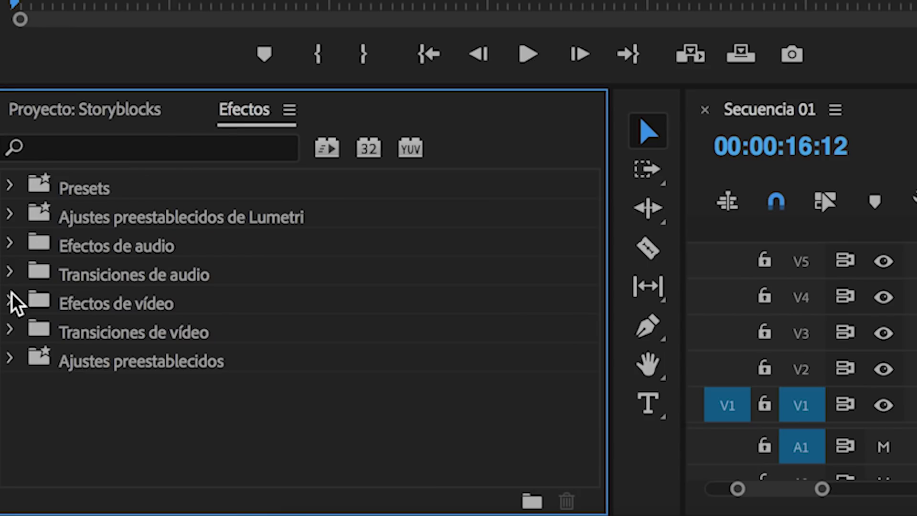
pyautogui.click(10, 301)
pyautogui.scroll(-5, 9, 301)
pyautogui.scroll(-1, 14, 315)
pyautogui.click(27, 330)
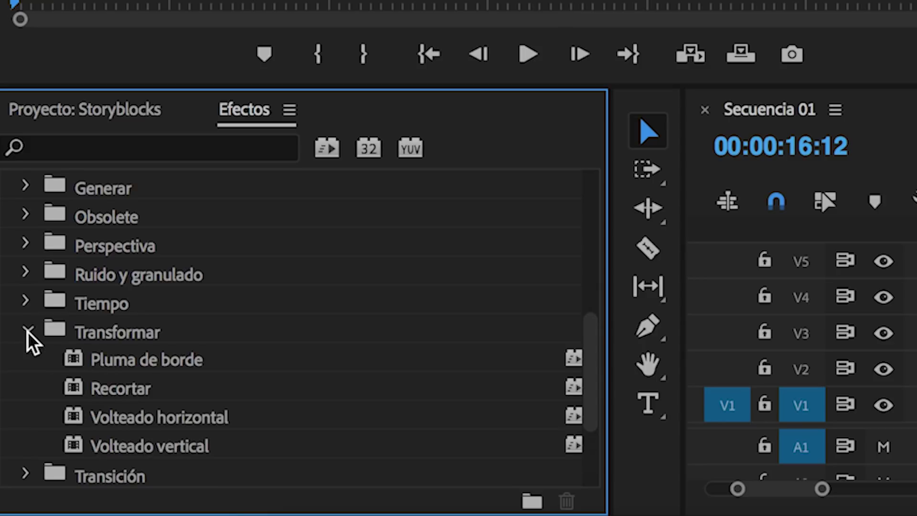
pyautogui.moveTo(125, 391); pyautogui.dragTo(670, 430)
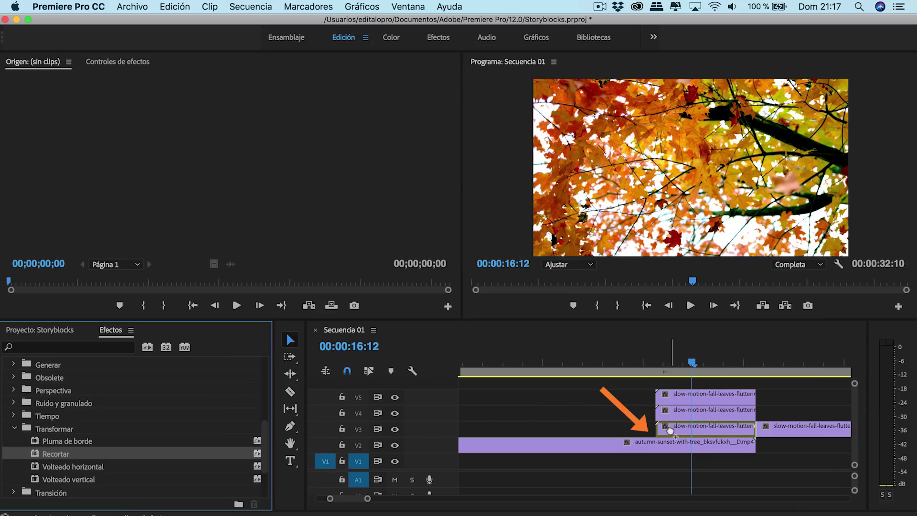
pyautogui.click(685, 418)
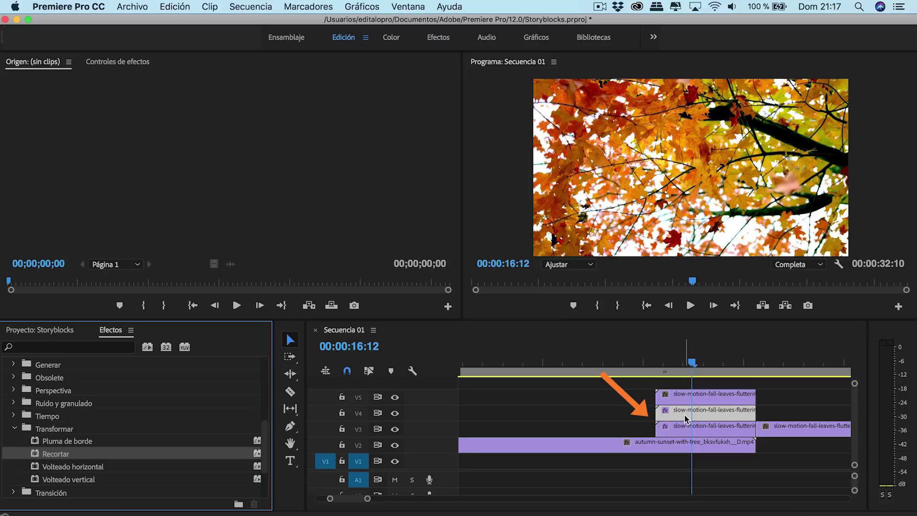
pyautogui.click(723, 399)
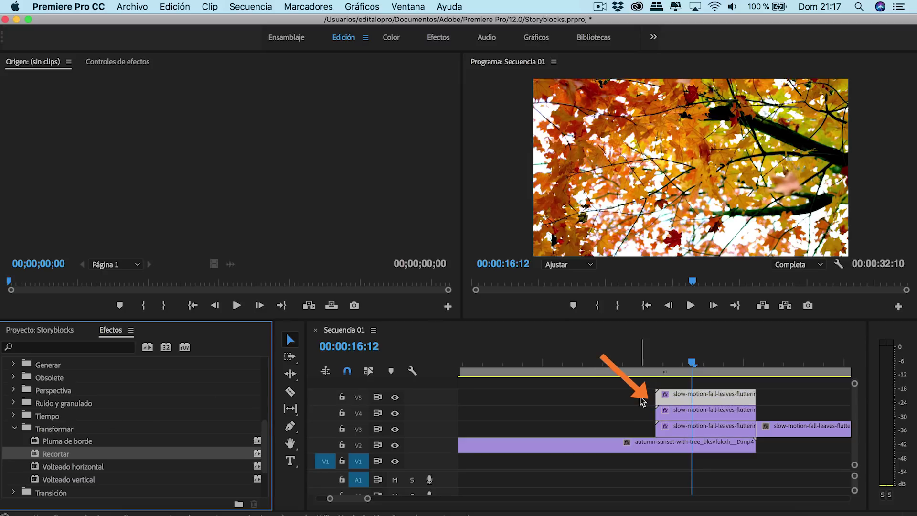
# Step: Show the V5 copy's Recortar settings in Effect Controls
pyautogui.click(125, 64)
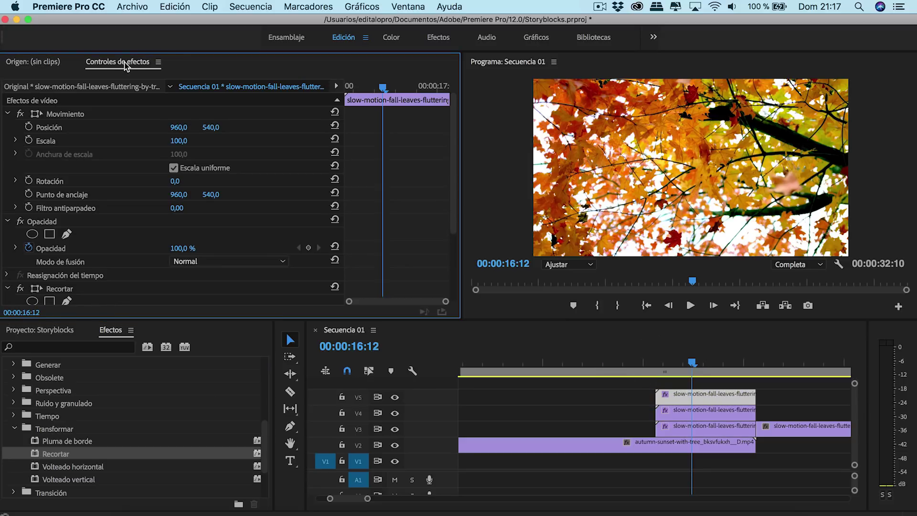
pyautogui.scroll(-4, 131, 140)
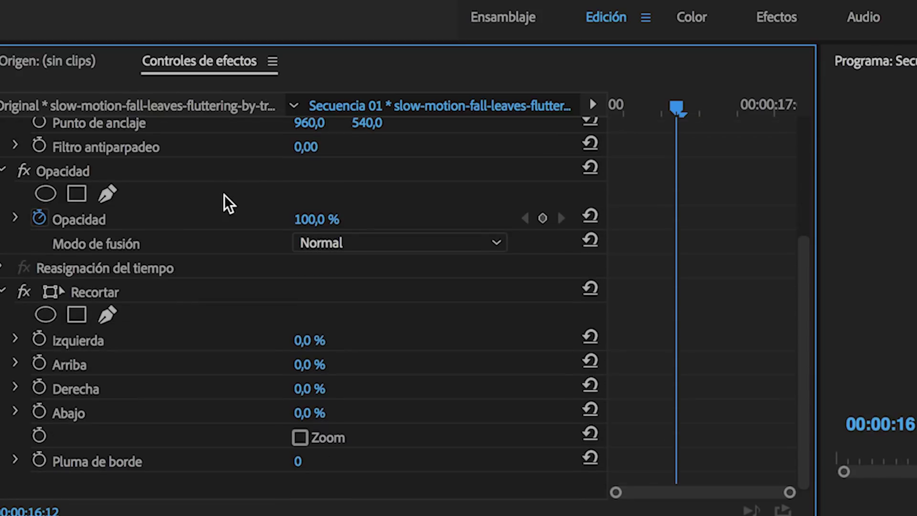
pyautogui.click(106, 292)
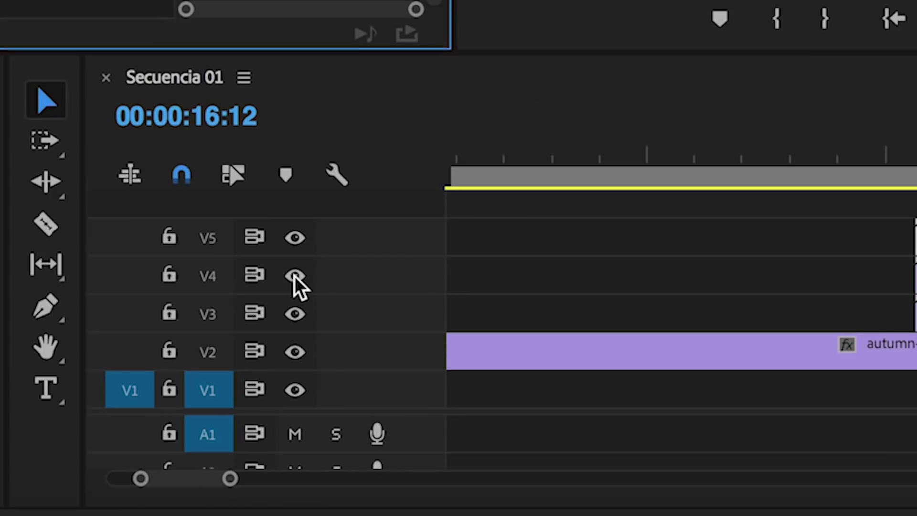
# Step: Hide V3 and V4, crop the V5 copy 66 % from the bottom, then hide V5
pyautogui.click(395, 414)
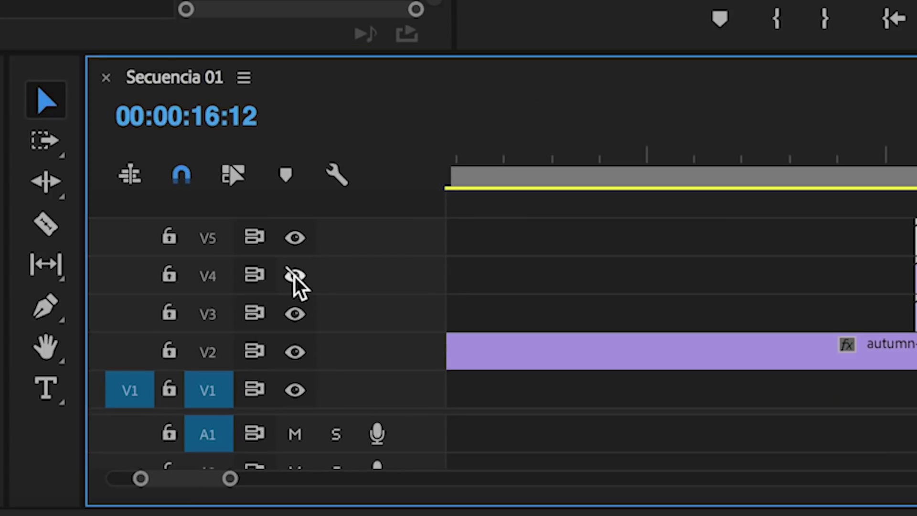
pyautogui.click(295, 315)
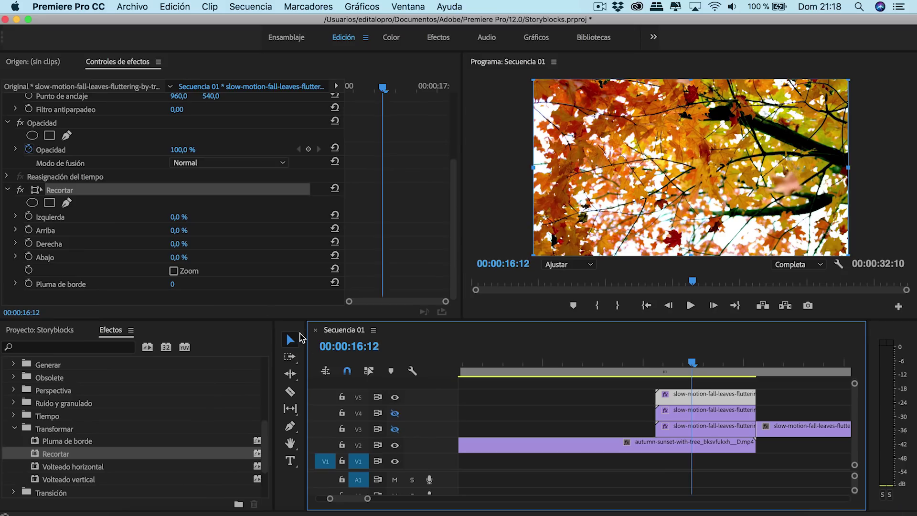
pyautogui.click(49, 231)
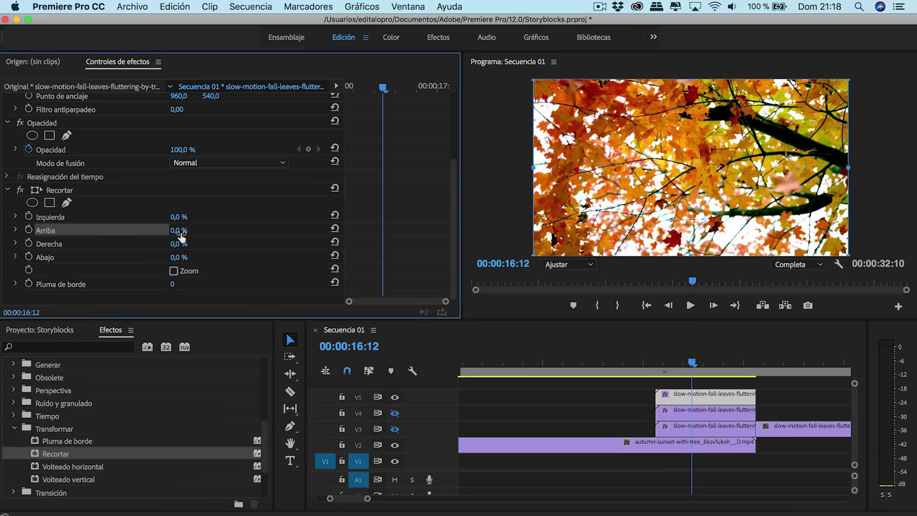
pyautogui.click(50, 258)
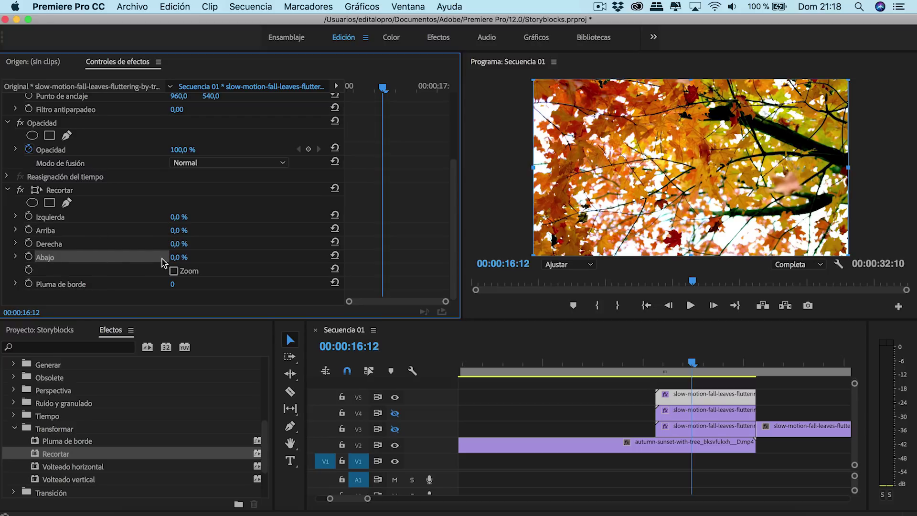
pyautogui.click(179, 257)
pyautogui.write('66')
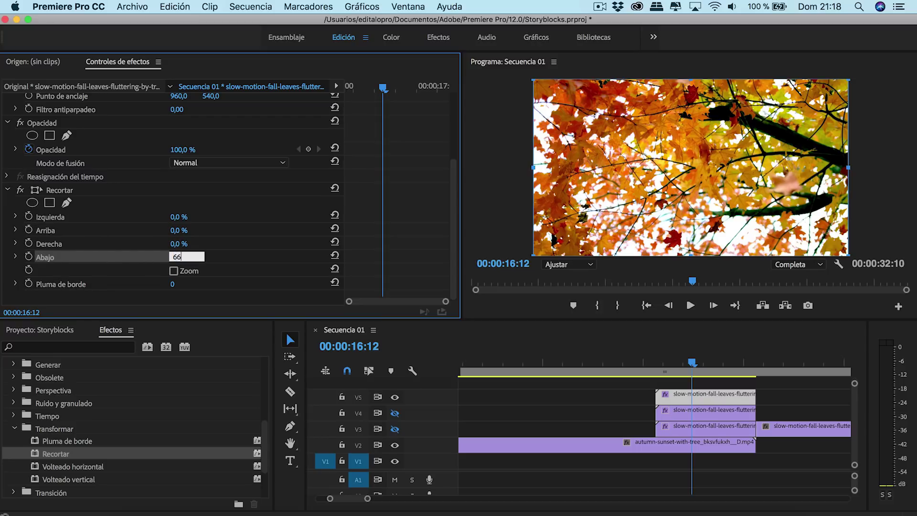
pyautogui.press('Return')
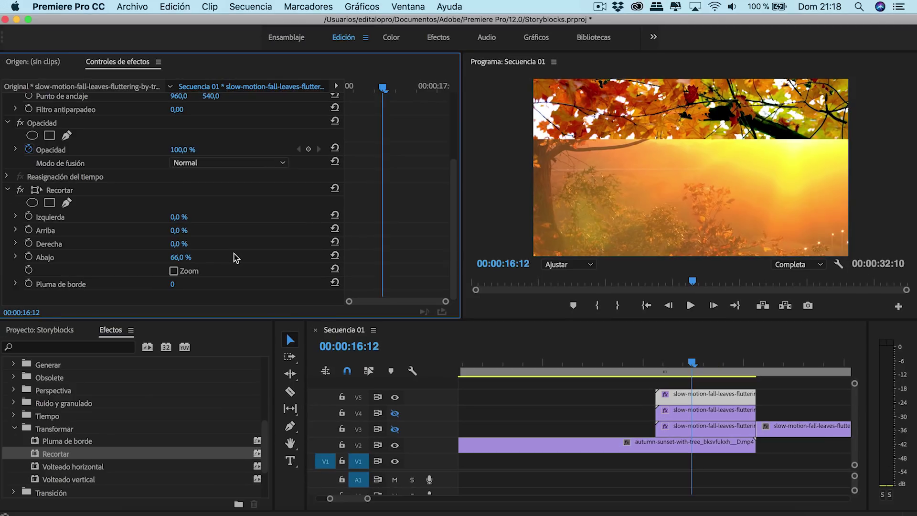
pyautogui.click(395, 398)
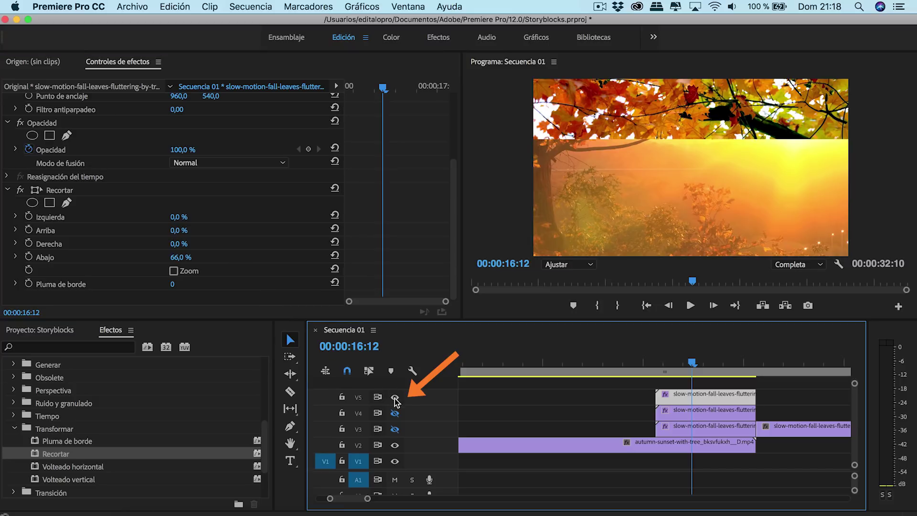
pyautogui.click(395, 398)
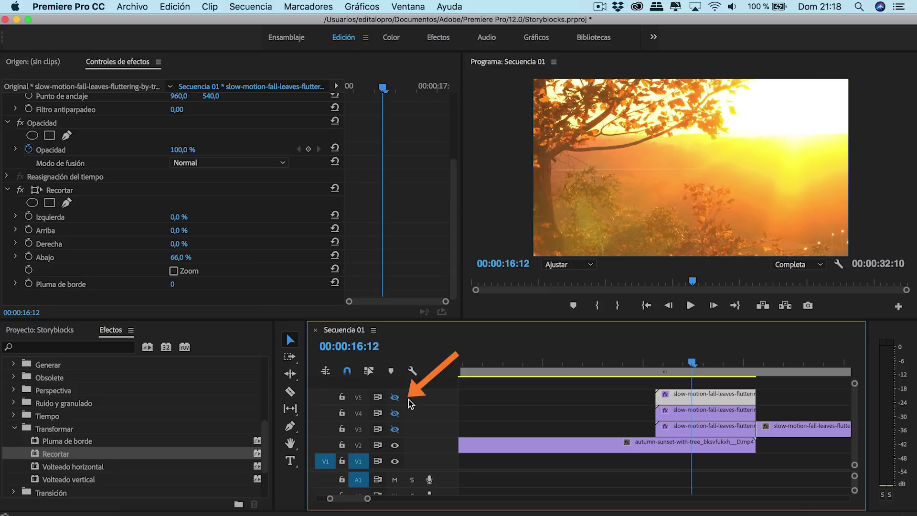
# Step: Show V4, crop its leaves copy 33 % top and bottom, then hide V4 again
pyautogui.click(395, 414)
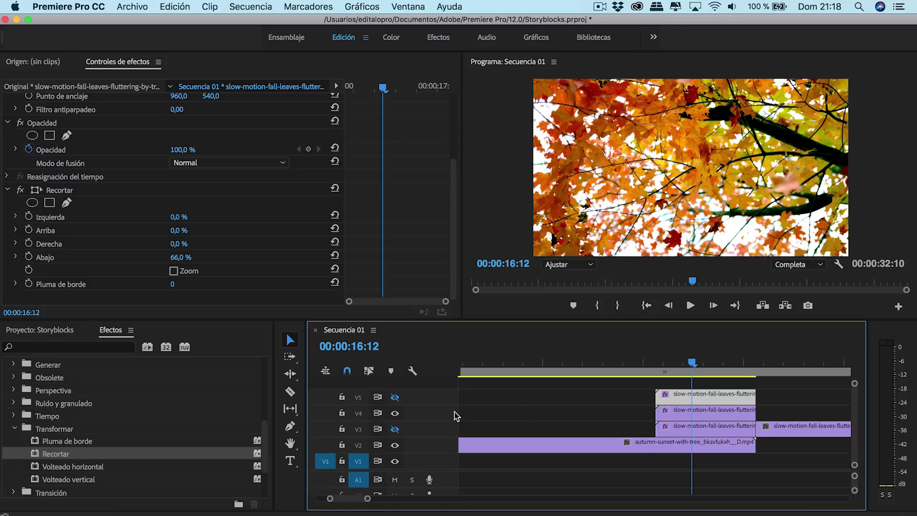
pyautogui.click(679, 413)
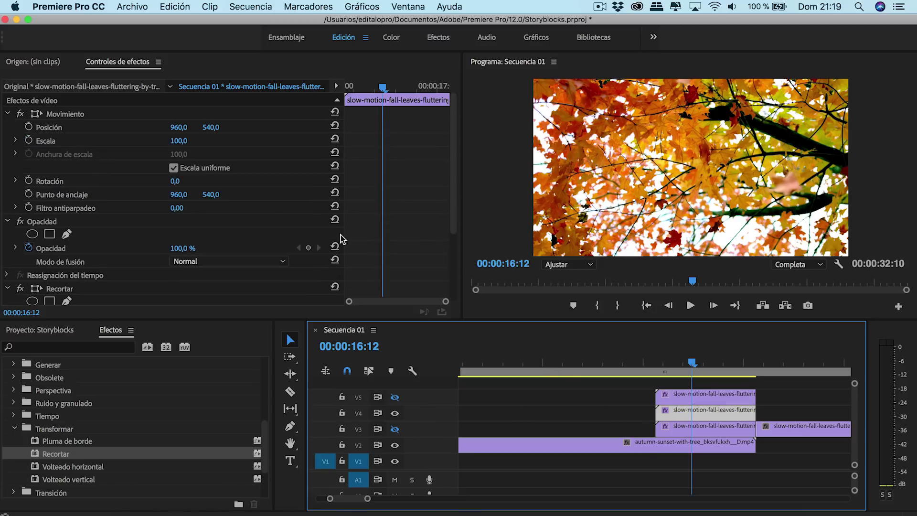
pyautogui.scroll(-4, 283, 210)
pyautogui.click(69, 193)
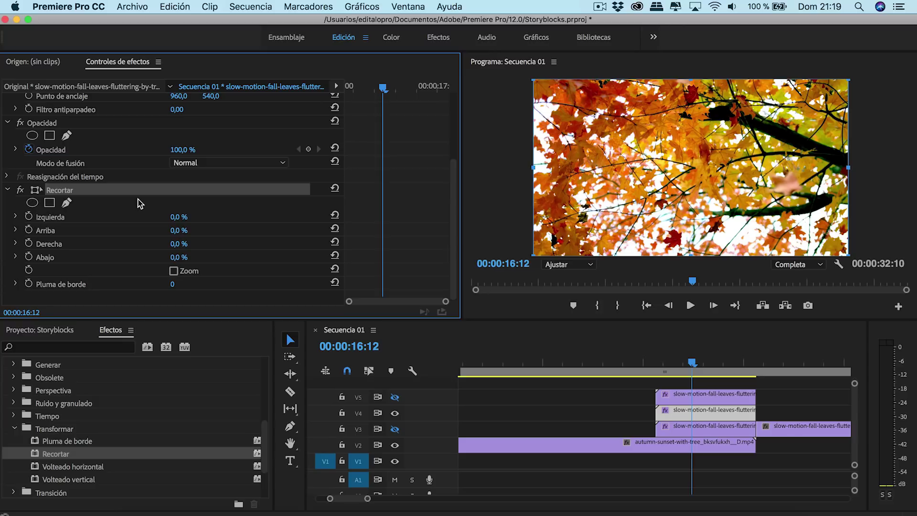
pyautogui.click(177, 230)
pyautogui.write('33')
pyautogui.press('Return')
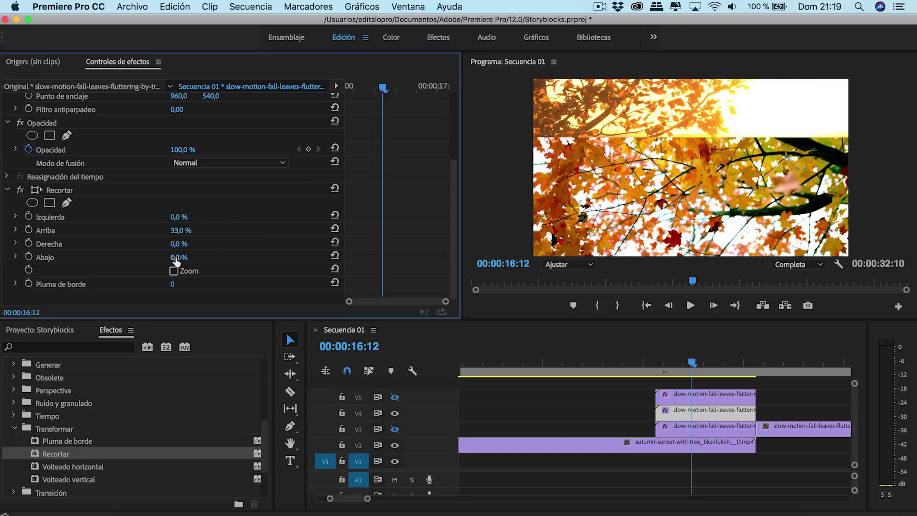
pyautogui.click(176, 258)
pyautogui.write('33')
pyautogui.press('Return')
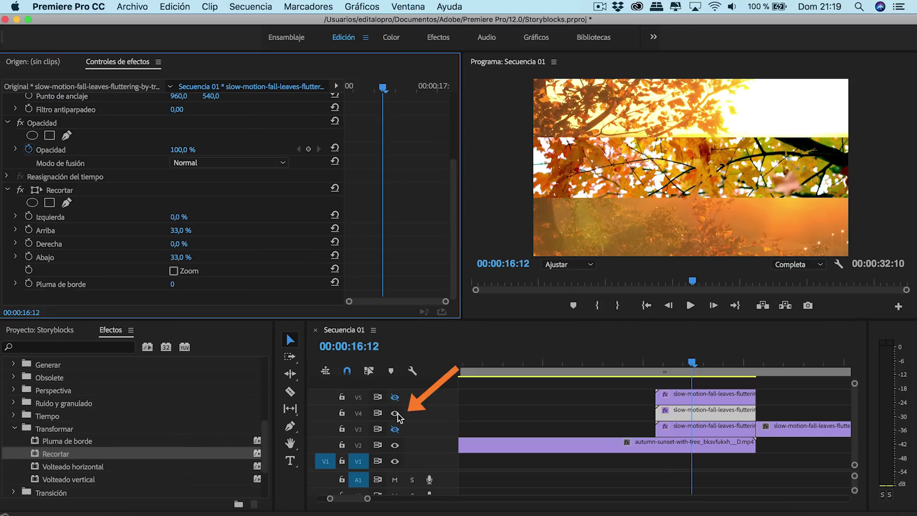
pyautogui.click(395, 413)
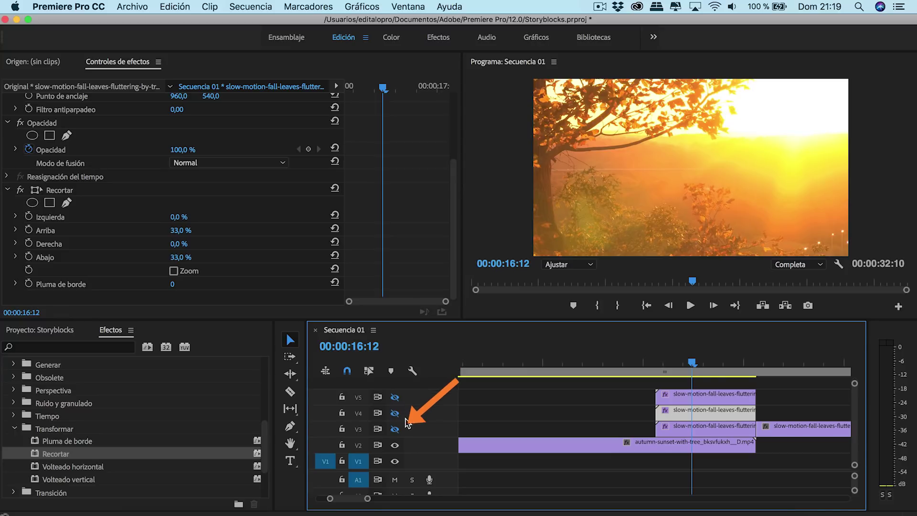
# Step: Show V3, crop its leaves clip 66 % from the top, then turn V5 and V4 back on
pyautogui.click(397, 429)
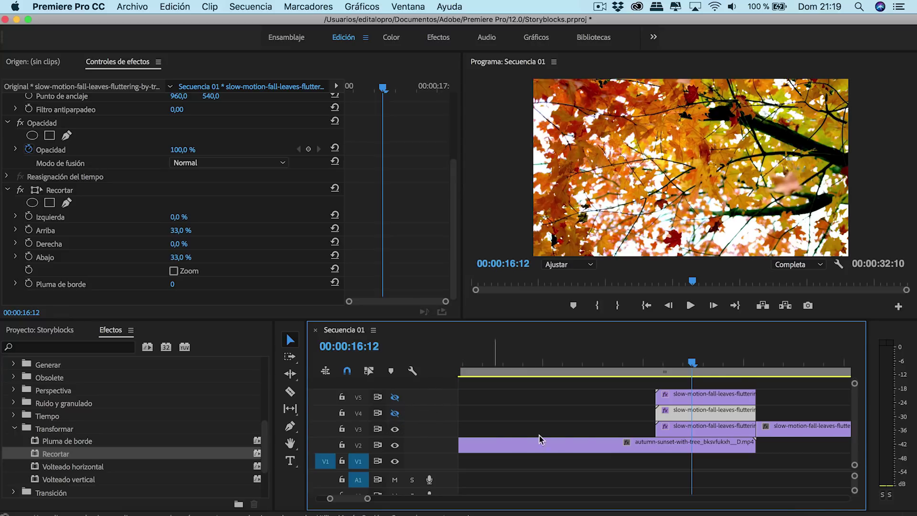
pyautogui.click(693, 432)
pyautogui.scroll(-5, 225, 236)
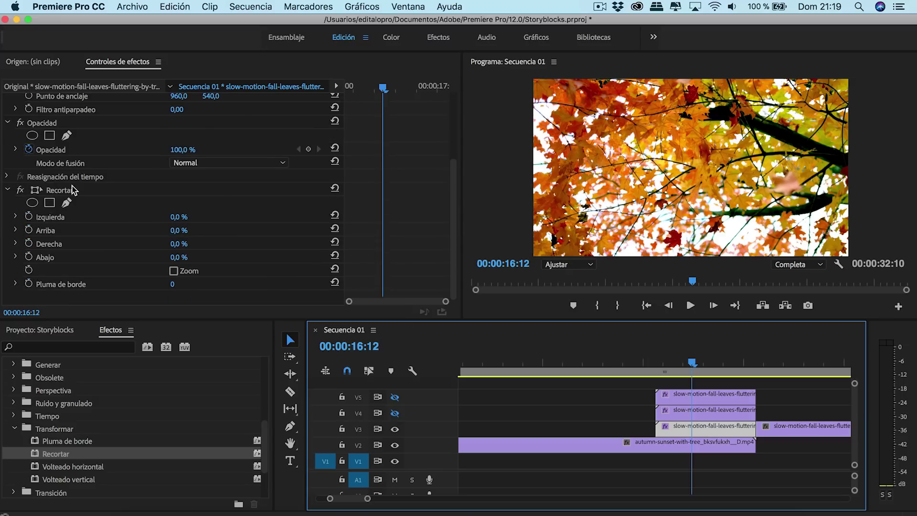
pyautogui.click(74, 190)
pyautogui.click(133, 233)
pyautogui.click(179, 230)
pyautogui.write('66')
pyautogui.press('Return')
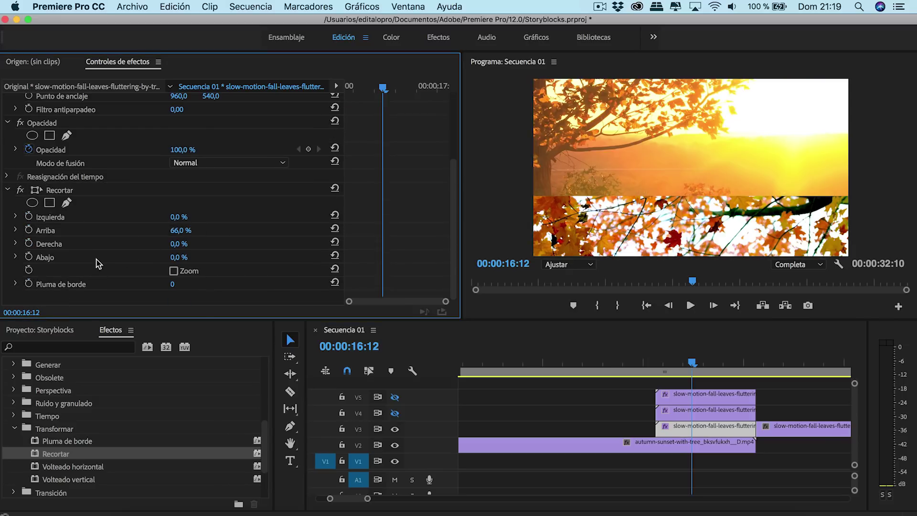
pyautogui.click(99, 258)
pyautogui.click(394, 397)
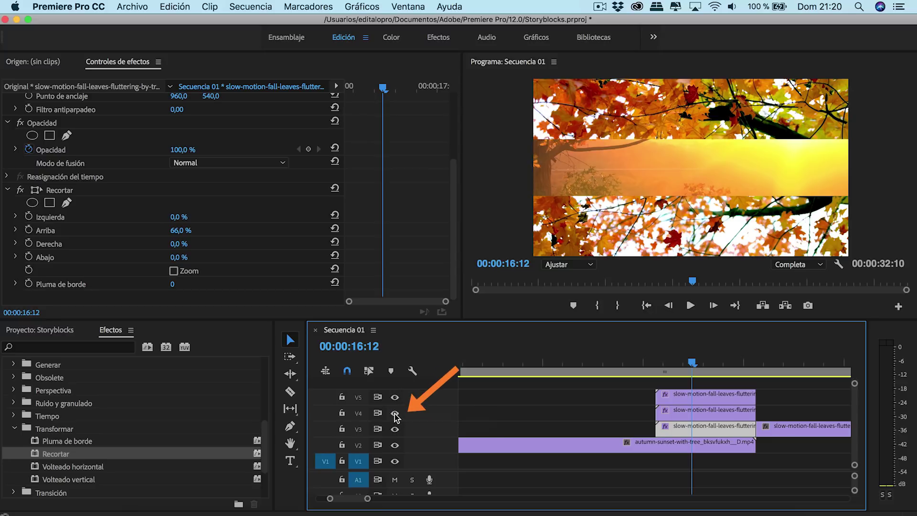
pyautogui.click(395, 413)
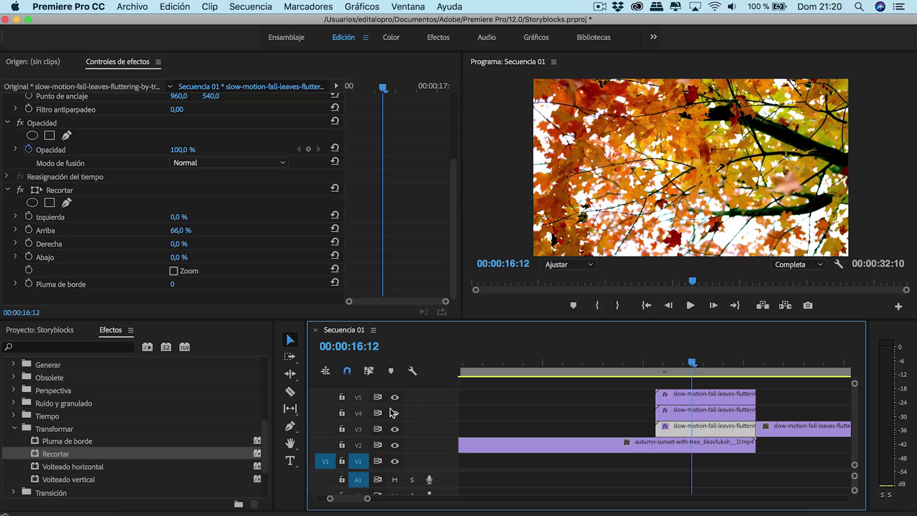
# Step: Apply the Distorsionar > Transformar effect to the top V5 leaves clip
pyautogui.click(15, 428)
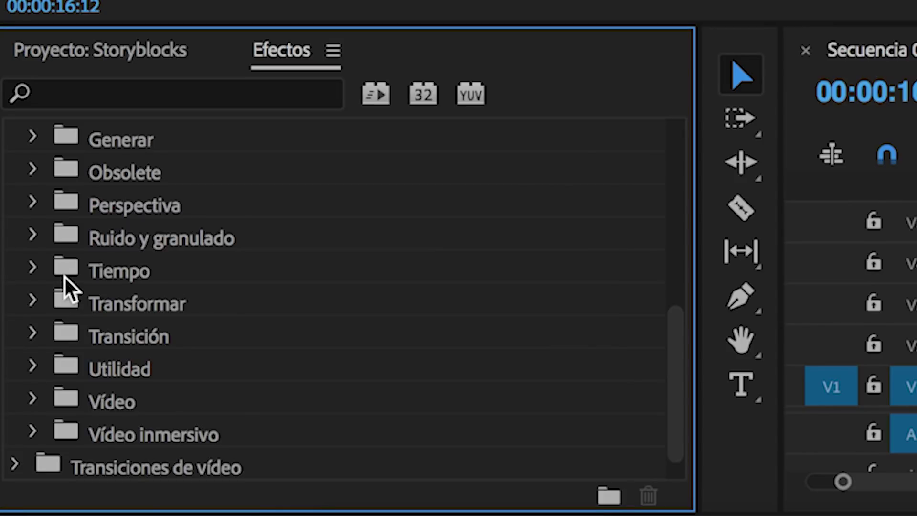
pyautogui.scroll(3, 36, 378)
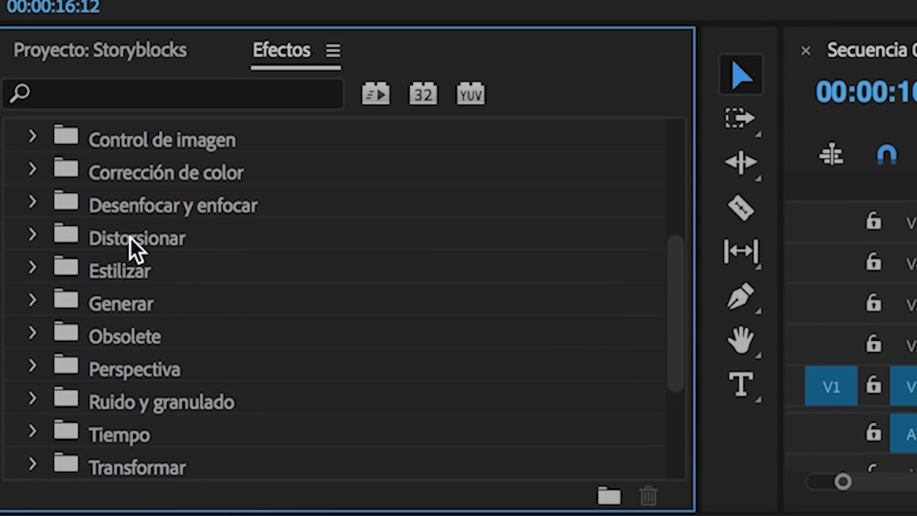
pyautogui.click(30, 236)
pyautogui.scroll(-2, 109, 284)
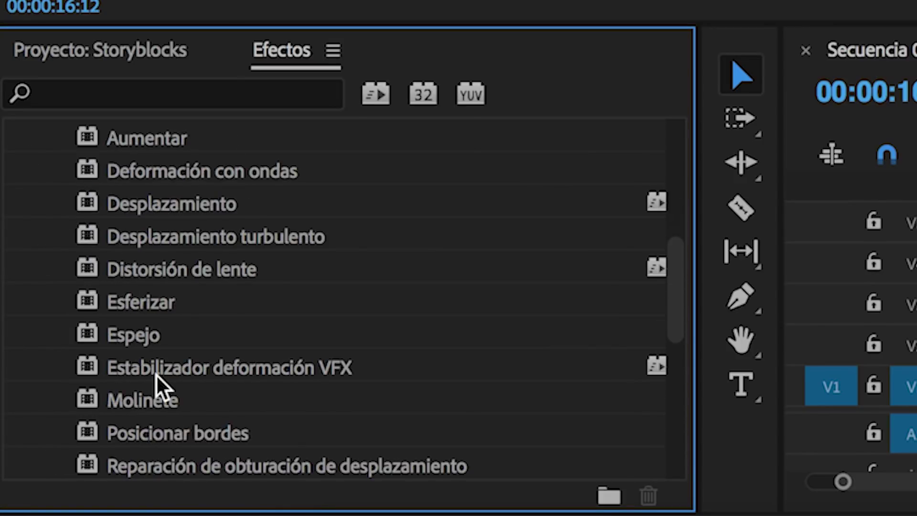
pyautogui.scroll(-2, 156, 374)
pyautogui.click(102, 368)
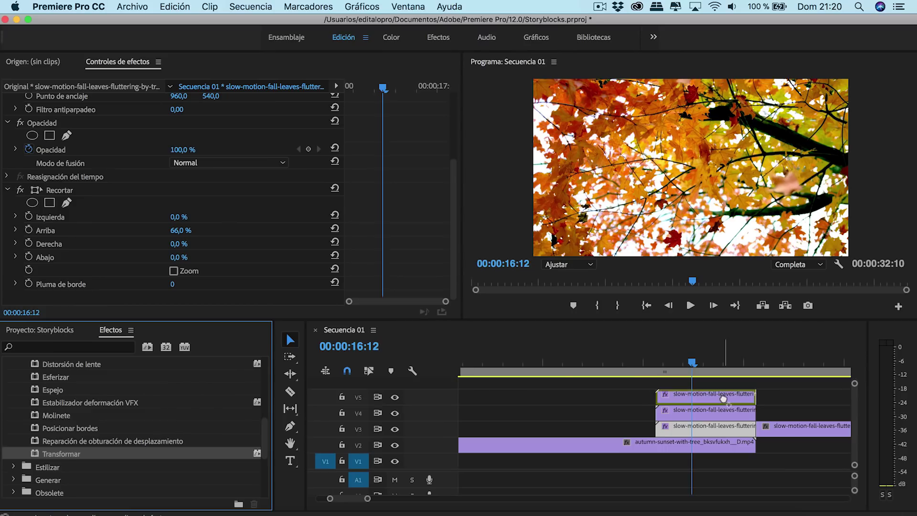
pyautogui.moveTo(257, 425); pyautogui.dragTo(721, 396)
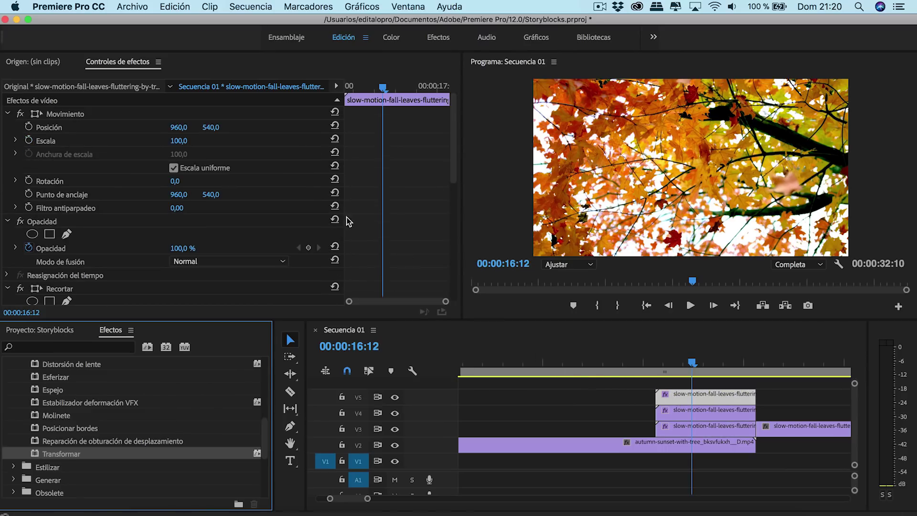
# Step: Select Transformar's Posición property (960,0 540,0) in a widened, zoomed keyframe area
pyautogui.scroll(-5, 203, 125)
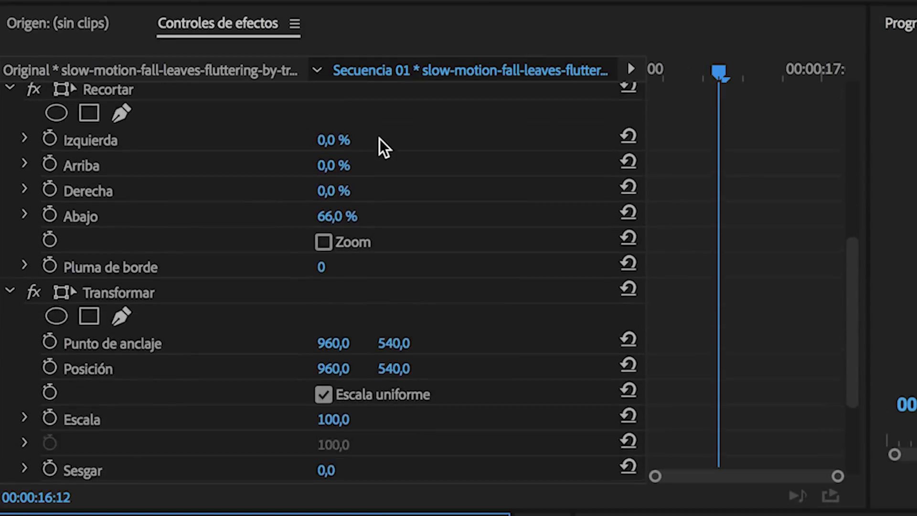
pyautogui.scroll(-3, 379, 139)
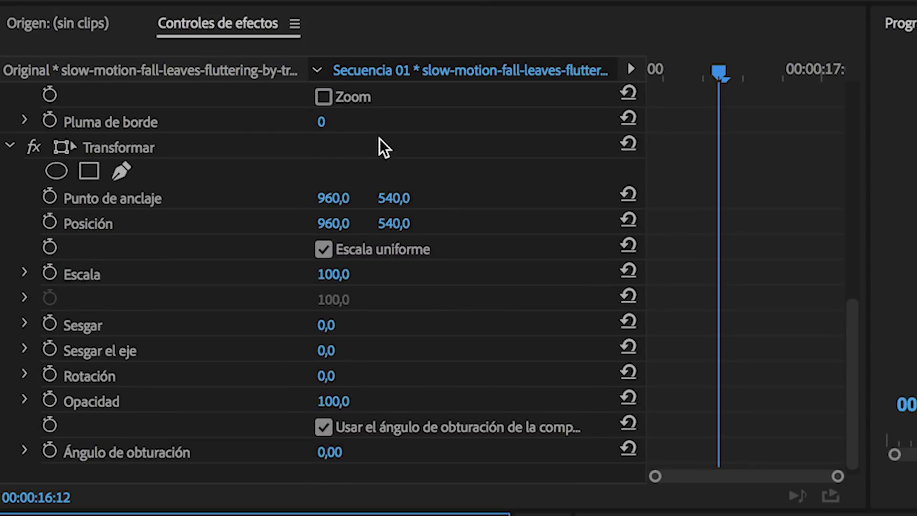
pyautogui.click(150, 142)
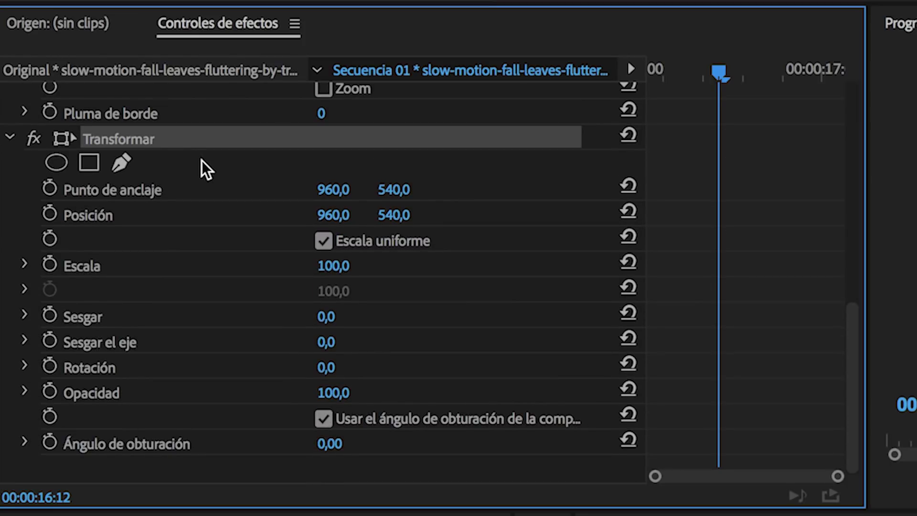
pyautogui.moveTo(646, 165); pyautogui.dragTo(523, 172)
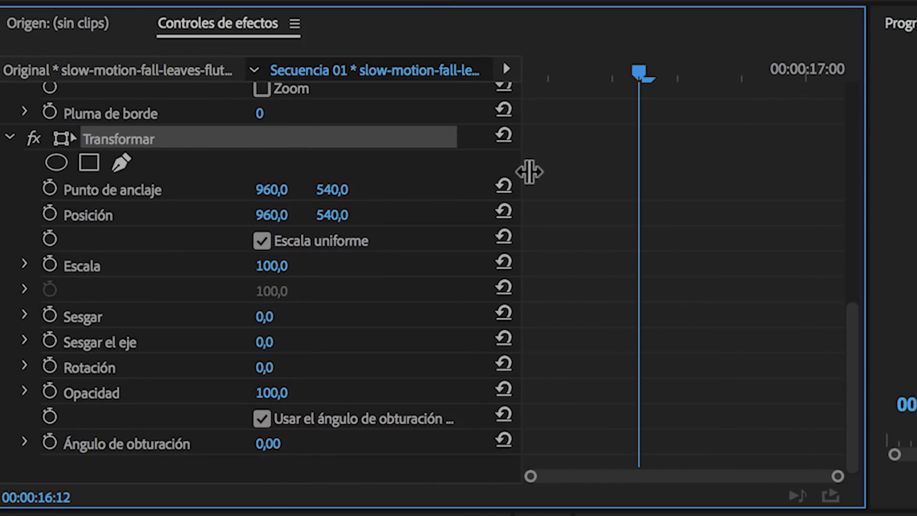
pyautogui.moveTo(837, 476); pyautogui.dragTo(716, 483)
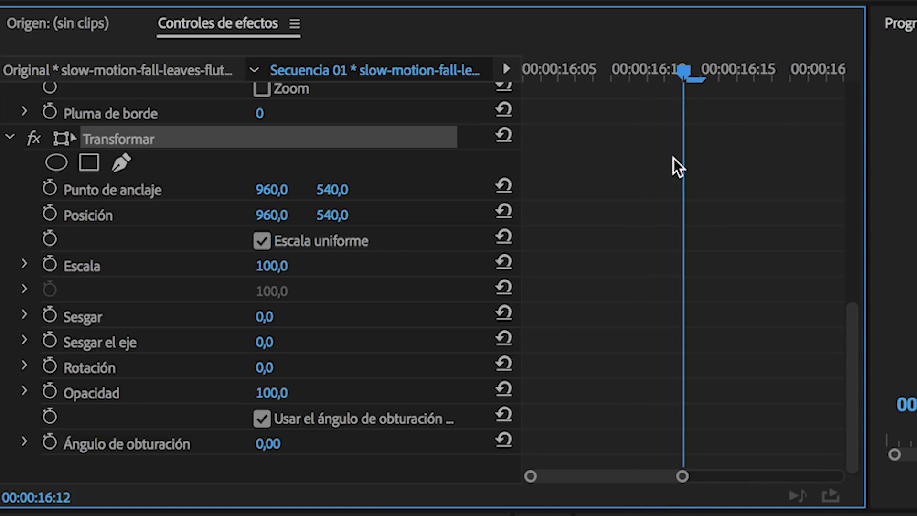
pyautogui.click(89, 220)
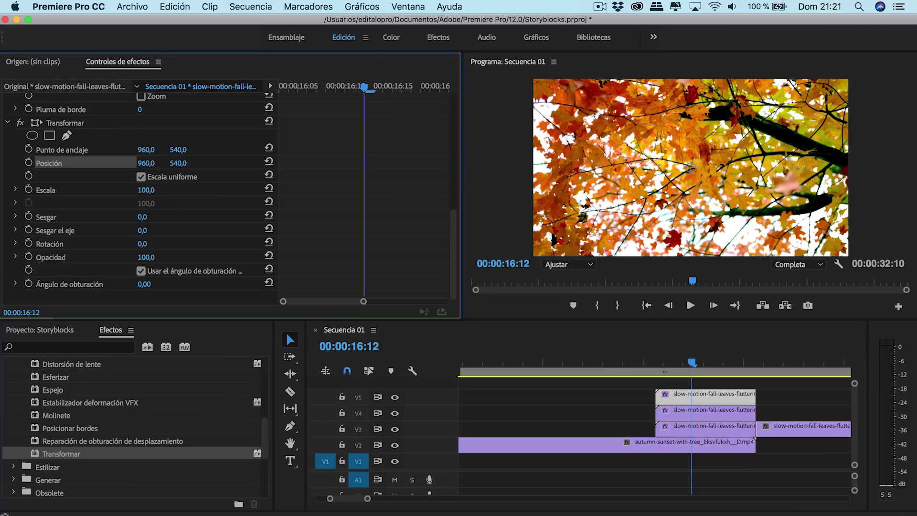
# Step: Push the top V5 strip off-screen left to Position X -972 and keyframe it at 16:03
pyautogui.moveTo(147, 163); pyautogui.dragTo(71, 163)
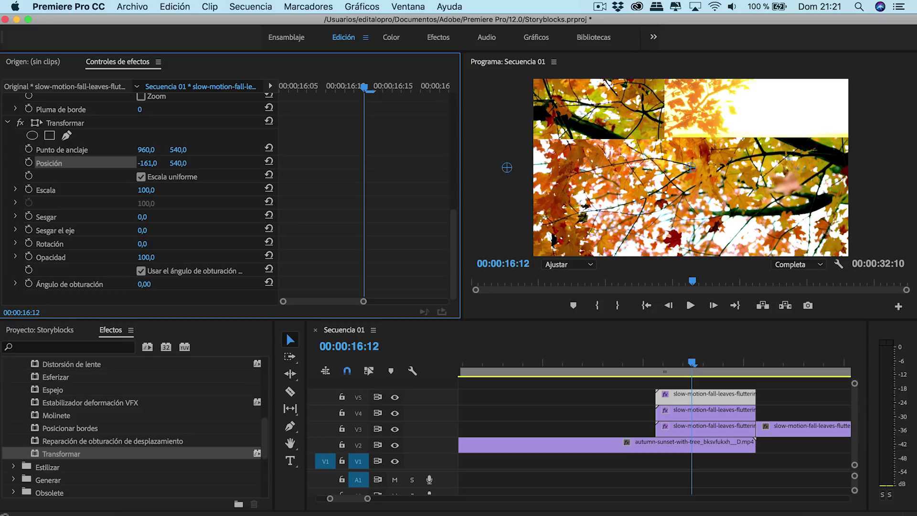
pyautogui.moveTo(146, 163); pyautogui.dragTo(151, 164)
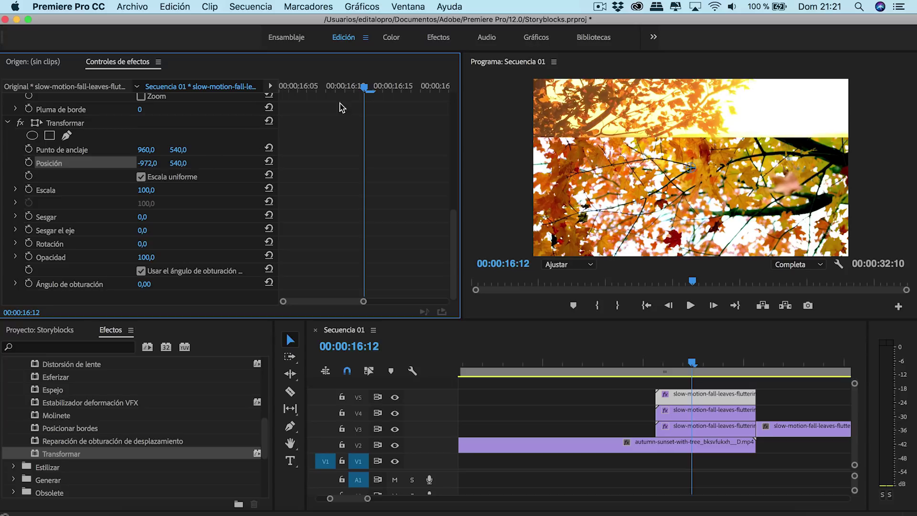
pyautogui.moveTo(364, 88); pyautogui.dragTo(335, 88)
pyautogui.click(282, 88)
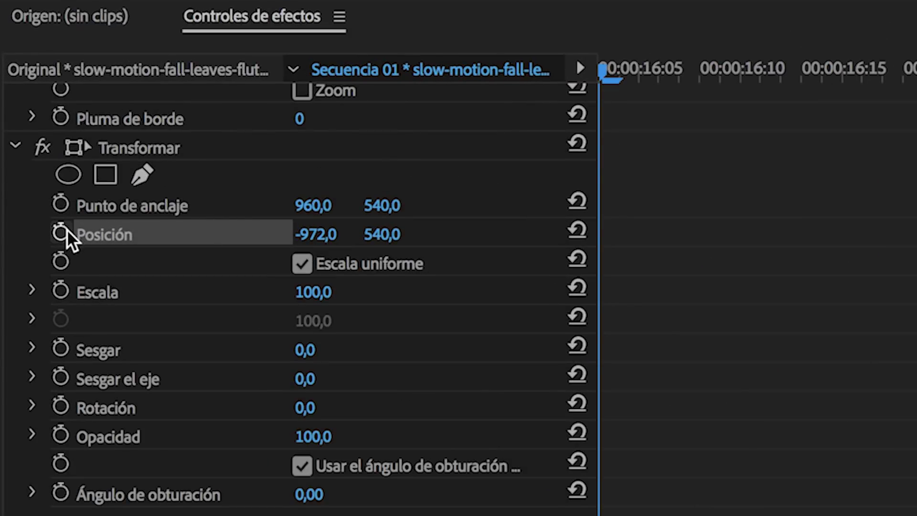
pyautogui.click(61, 232)
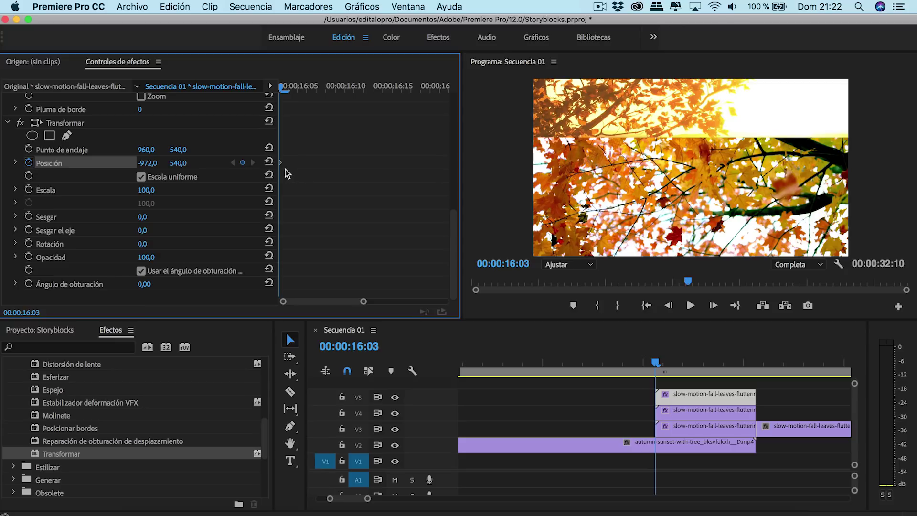
# Step: At 16:13, reset Position to 960,0 for the end keyframe, then recheck the 16:03 start
pyautogui.click(713, 305)
pyautogui.click(714, 306)
pyautogui.doubleClick(713, 306)
pyautogui.tripleClick(713, 306)
pyautogui.click(714, 306)
pyautogui.doubleClick(713, 305)
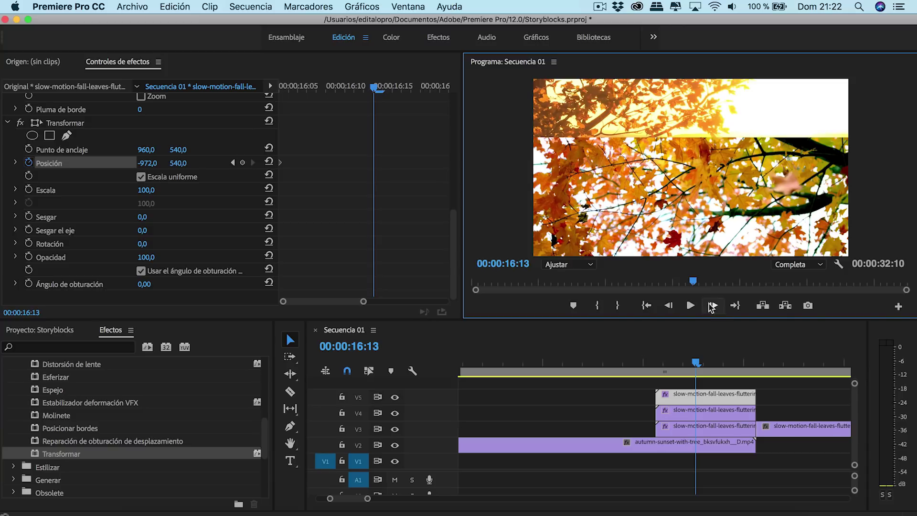
pyautogui.click(143, 164)
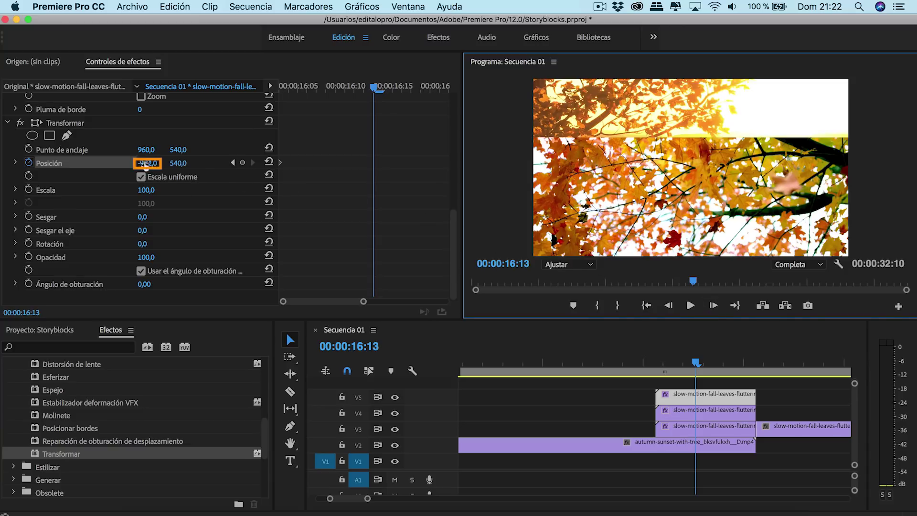
pyautogui.press('Return')
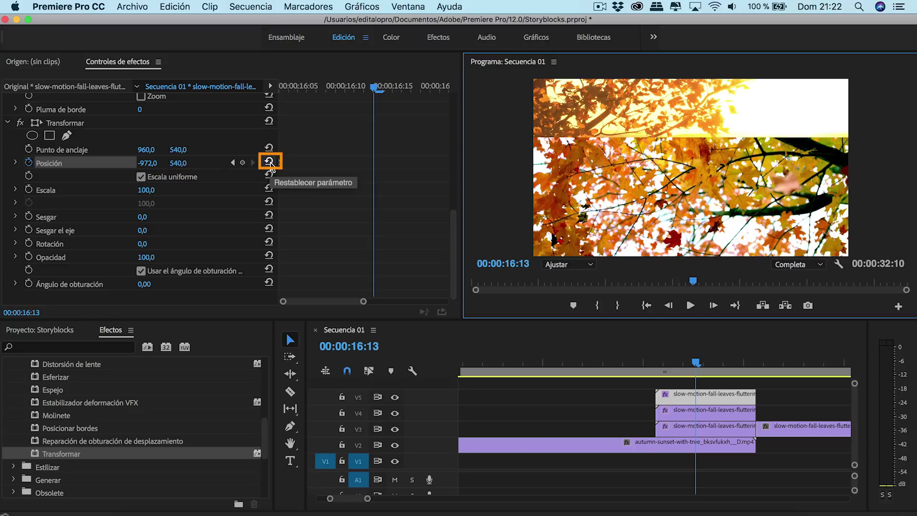
pyautogui.click(270, 163)
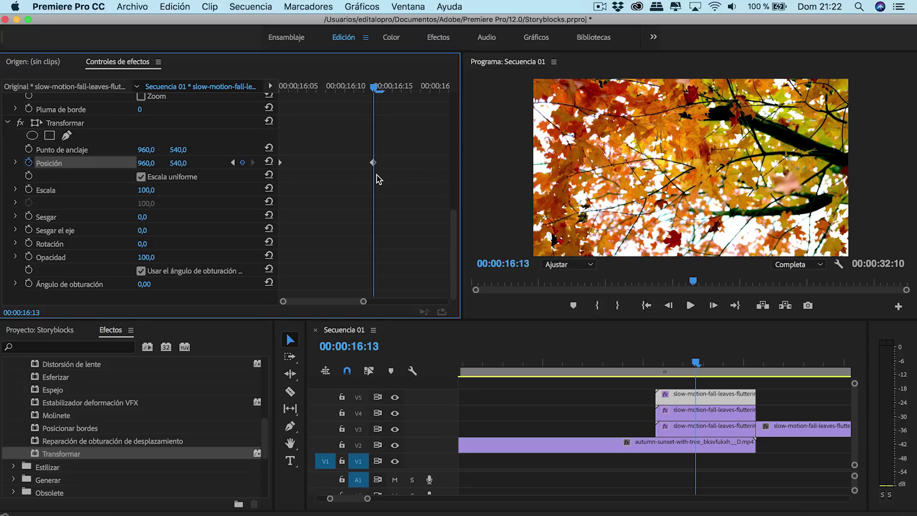
pyautogui.moveTo(373, 91); pyautogui.dragTo(280, 110)
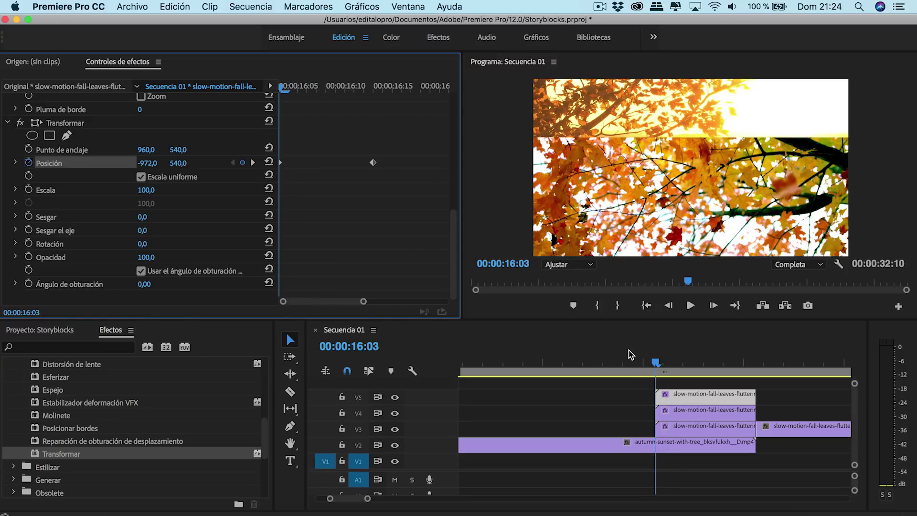
# Step: Add the Transformar effect to the middle V4 leaves clip and select its Position
pyautogui.click(682, 417)
pyautogui.moveTo(47, 453); pyautogui.dragTo(681, 413)
pyautogui.scroll(-5, 239, 165)
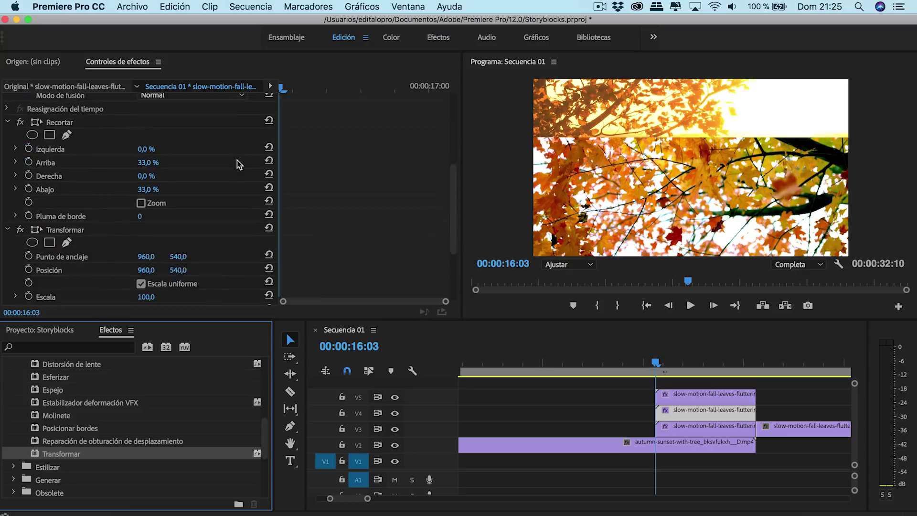
pyautogui.scroll(-5, 237, 164)
pyautogui.click(95, 123)
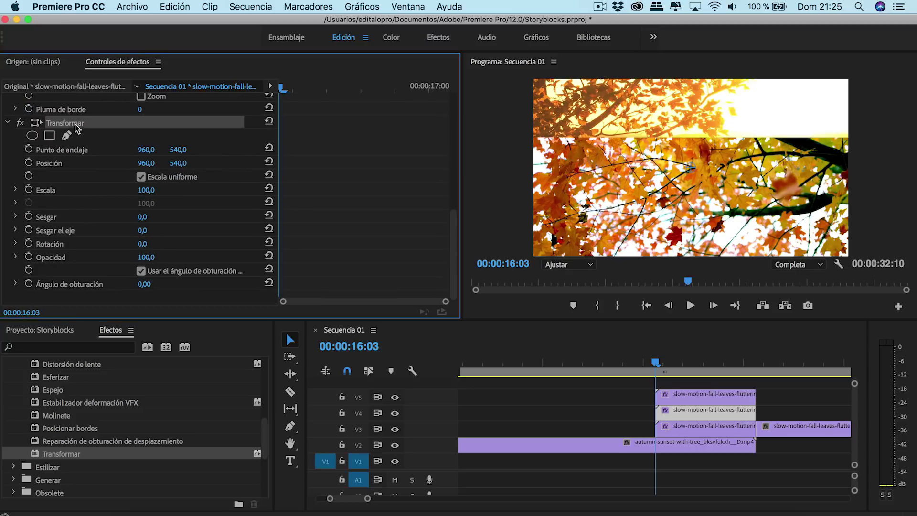
pyautogui.click(58, 161)
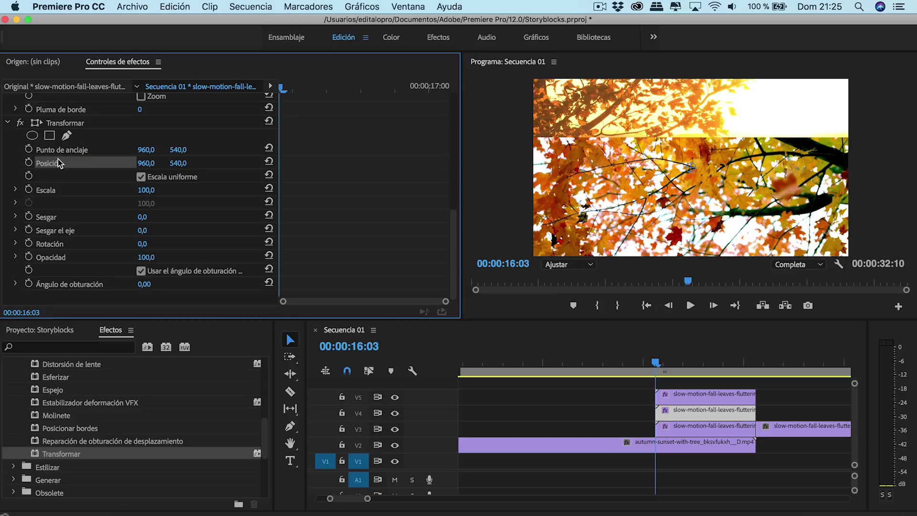
# Step: Push the middle strip off-screen right to Position X 2895 and keyframe it at 16:03
pyautogui.moveTo(145, 162); pyautogui.dragTo(525, 163)
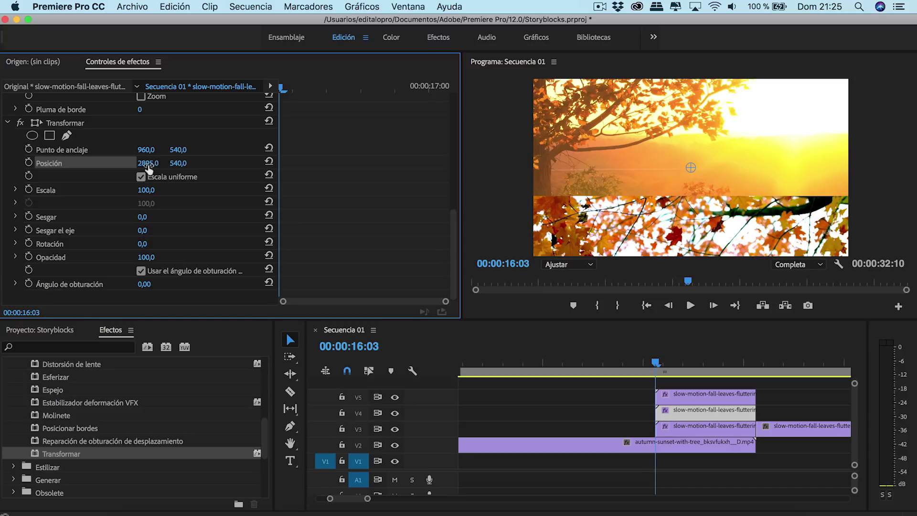
pyautogui.press('Right')
pyautogui.press('Right')
pyautogui.press('Left')
pyautogui.press('Left')
pyautogui.click(29, 163)
# Step: At 16:13, reset Position to 960,0 for the end keyframe, then review from 16:03
pyautogui.click(714, 306)
pyautogui.click(715, 306)
pyautogui.click(715, 305)
pyautogui.click(714, 306)
pyautogui.click(715, 306)
pyautogui.click(714, 305)
pyautogui.click(714, 306)
pyautogui.click(714, 306)
pyautogui.click(714, 306)
pyautogui.click(715, 305)
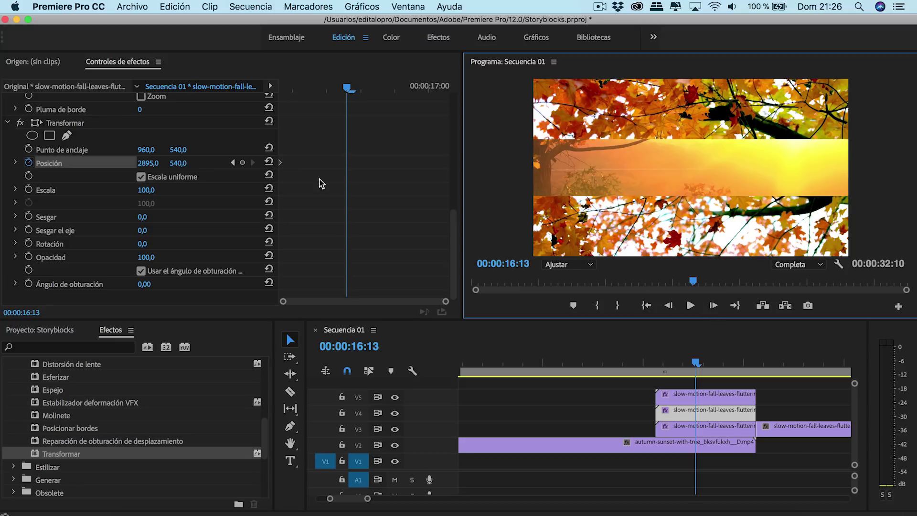
pyautogui.click(269, 163)
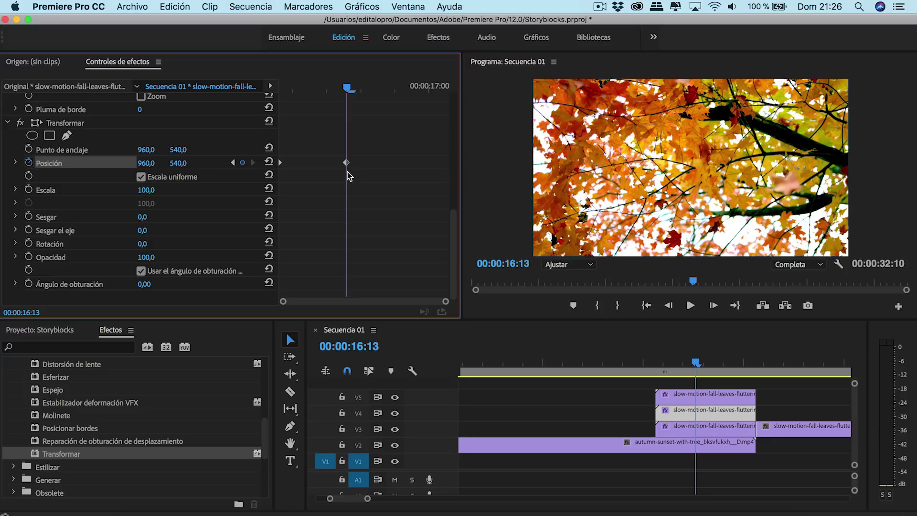
pyautogui.moveTo(348, 90)
pyautogui.mouseDown()
pyautogui.moveTo(273, 102)
pyautogui.moveTo(285, 109)
pyautogui.moveTo(275, 109)
pyautogui.mouseUp()
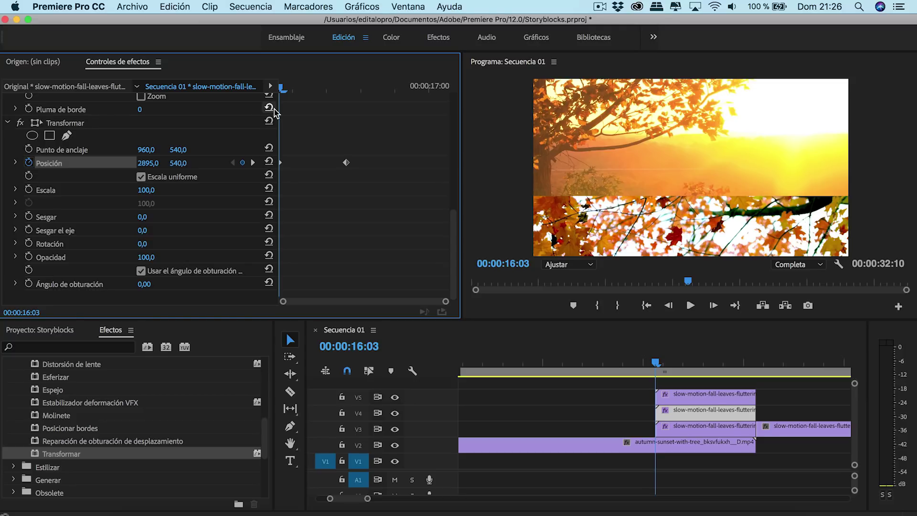
pyautogui.click(671, 397)
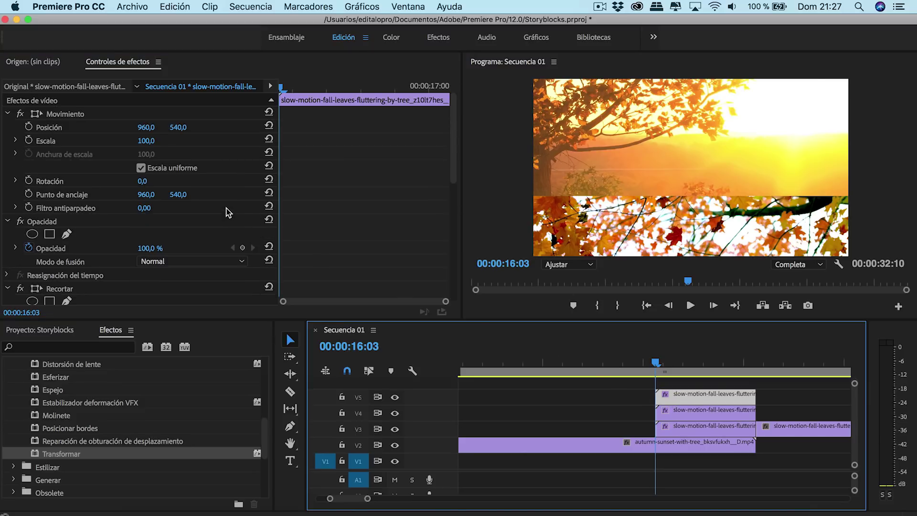
# Step: Copy the V5 clip's keyframed Transformar effect and paste it onto the bottom V3 leaves clip
pyautogui.scroll(-10, 228, 212)
pyautogui.click(127, 148)
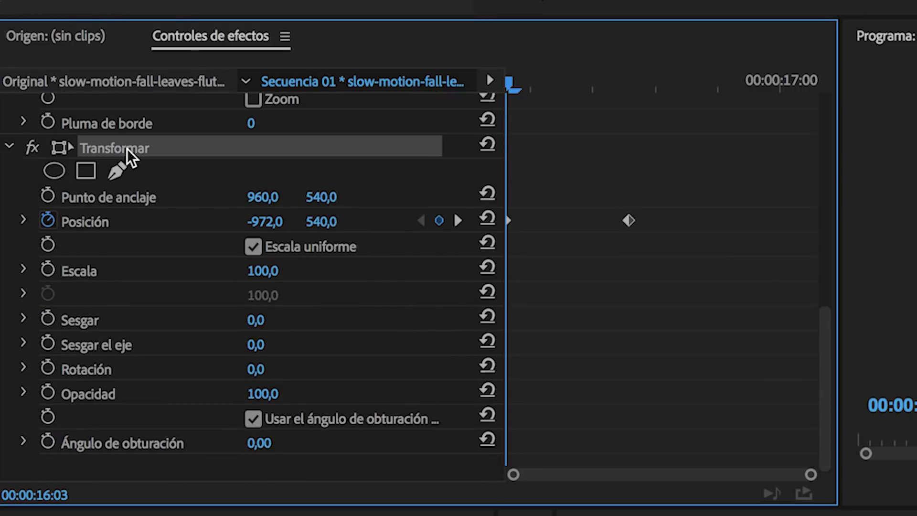
pyautogui.rightClick(127, 148)
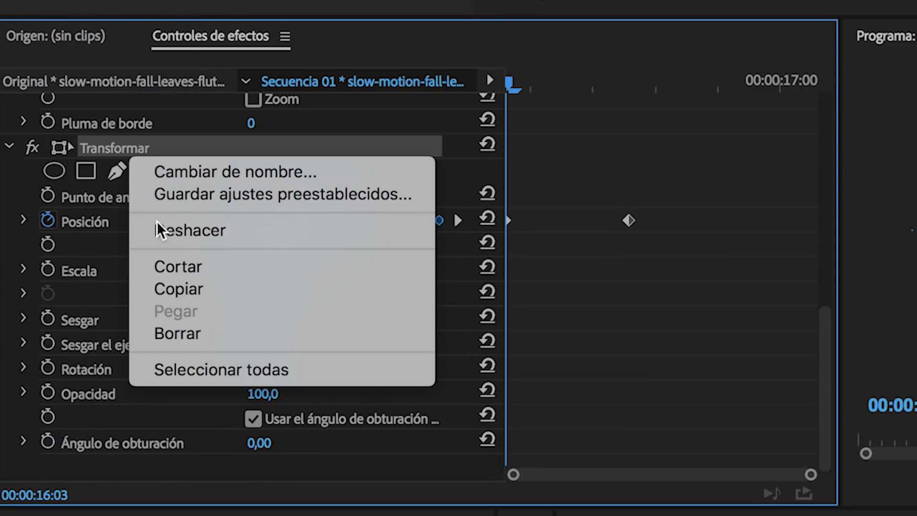
pyautogui.click(194, 292)
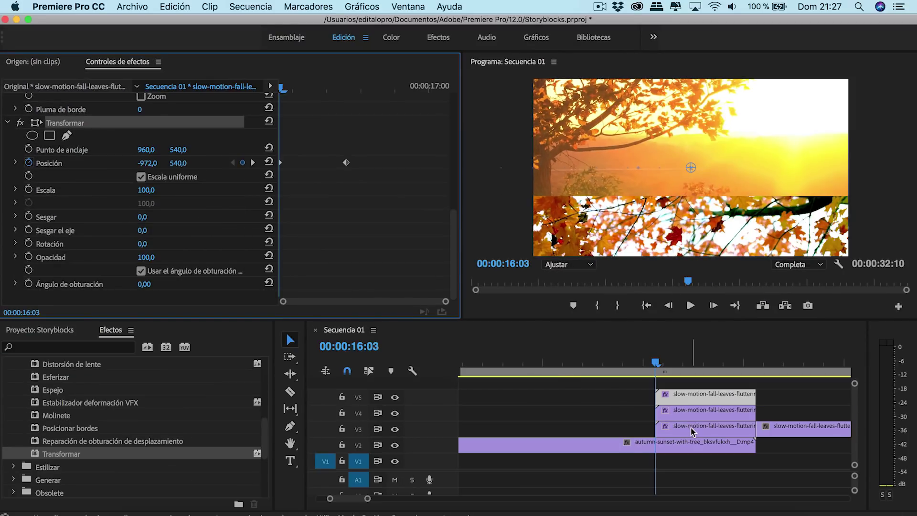
pyautogui.click(693, 430)
pyautogui.scroll(-5, 204, 214)
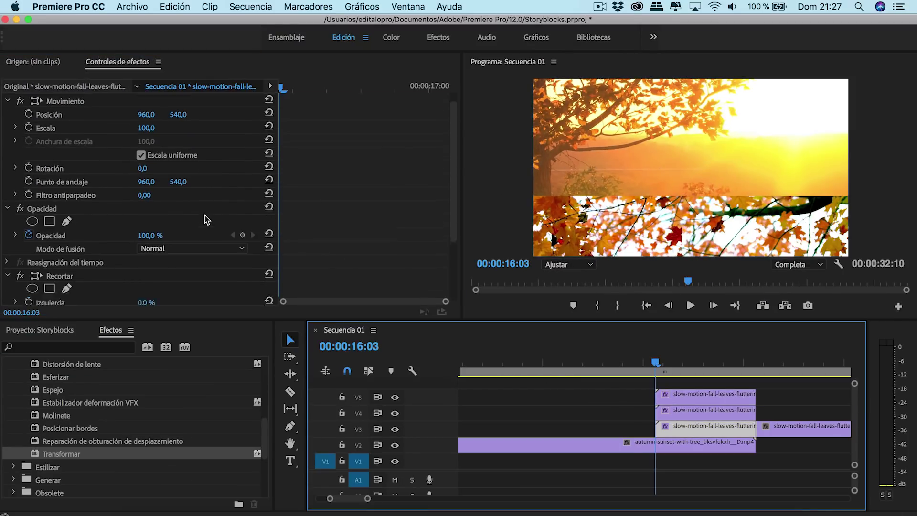
pyautogui.rightClick(205, 202)
pyautogui.click(233, 290)
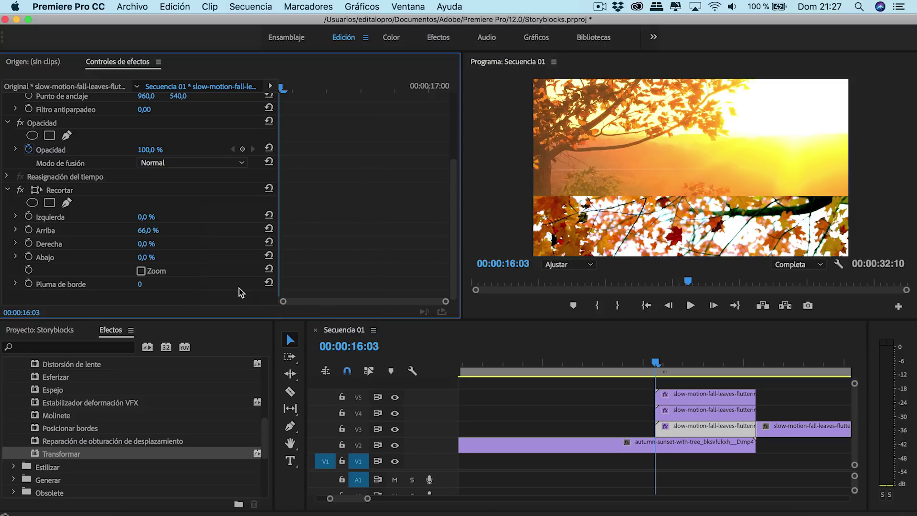
pyautogui.scroll(-3, 97, 143)
pyautogui.scroll(-3, 97, 139)
pyautogui.click(74, 124)
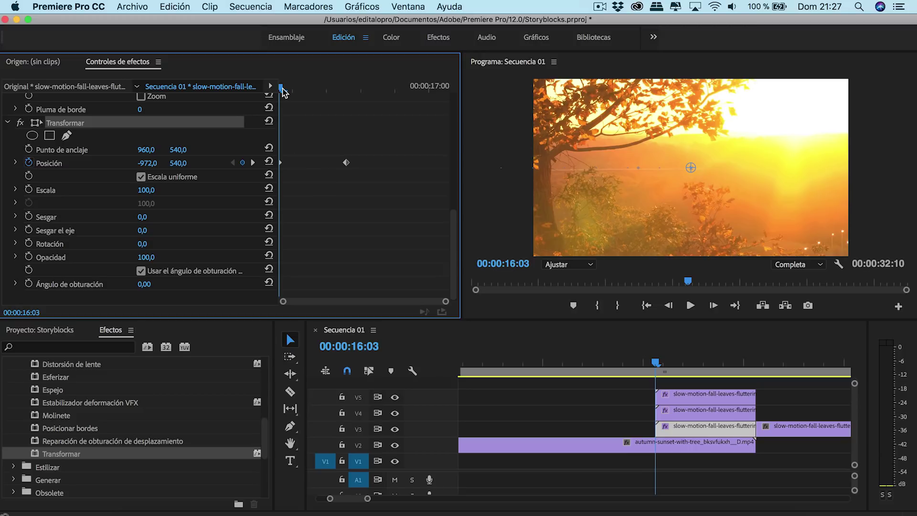
# Step: On the first strip, stop using the composition shutter angle and set Ángulo de obturación to 360
pyautogui.moveTo(282, 88)
pyautogui.mouseDown()
pyautogui.moveTo(341, 109)
pyautogui.moveTo(302, 111)
pyautogui.mouseUp()
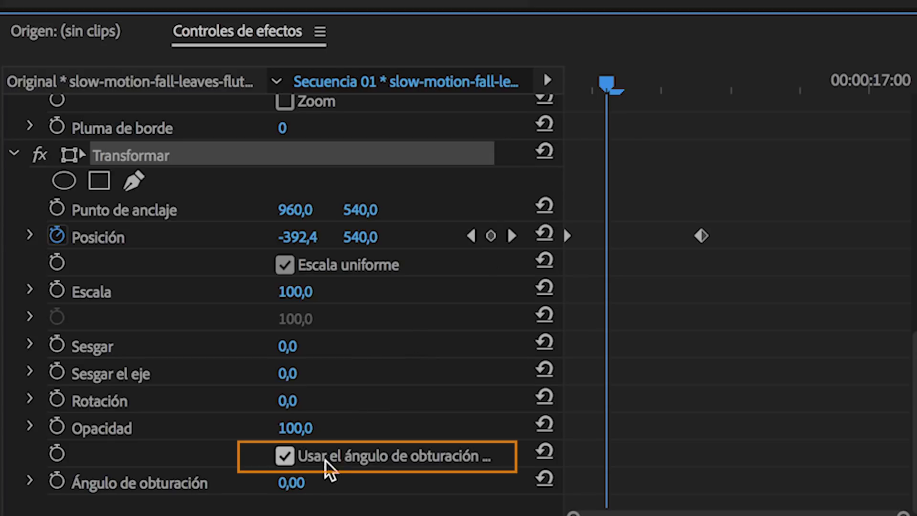
pyautogui.click(286, 457)
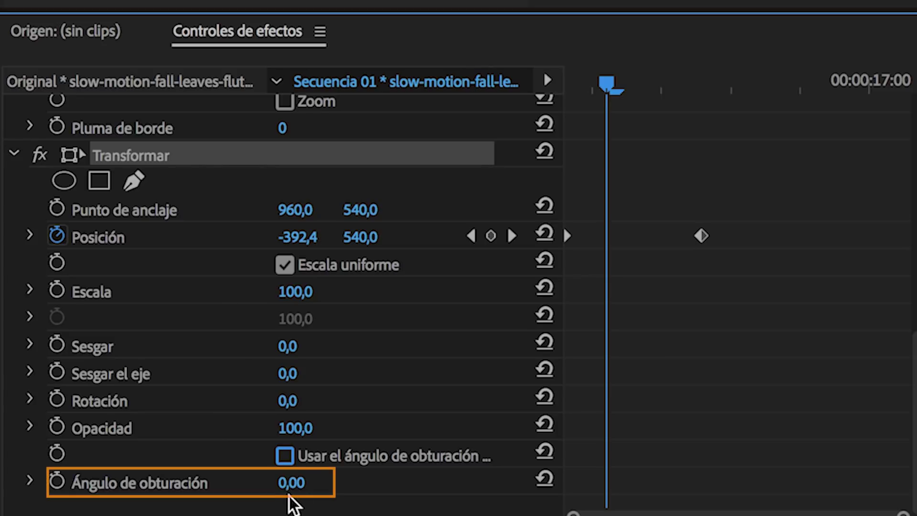
pyautogui.click(29, 481)
pyautogui.moveTo(39, 492); pyautogui.dragTo(526, 492)
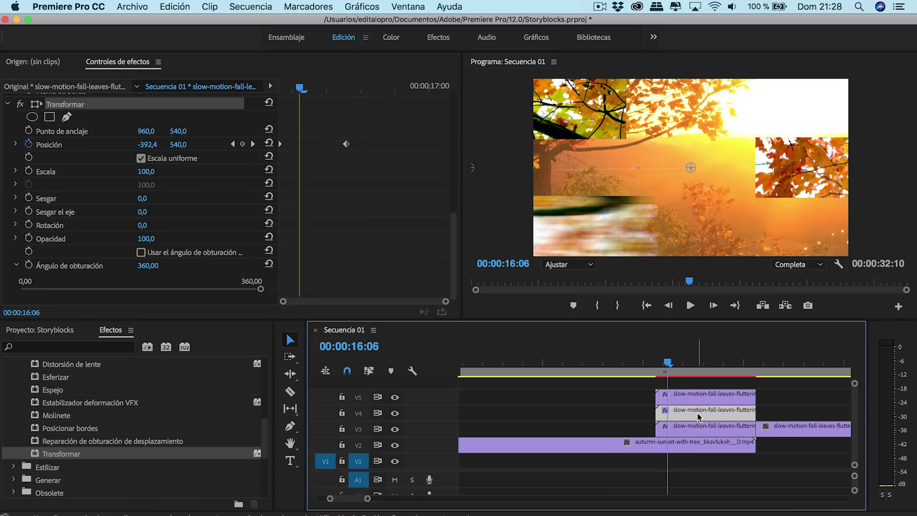
# Step: Give the other two strips the same setting: composition shutter angle off, shutter angle 360
pyautogui.scroll(5, 233, 240)
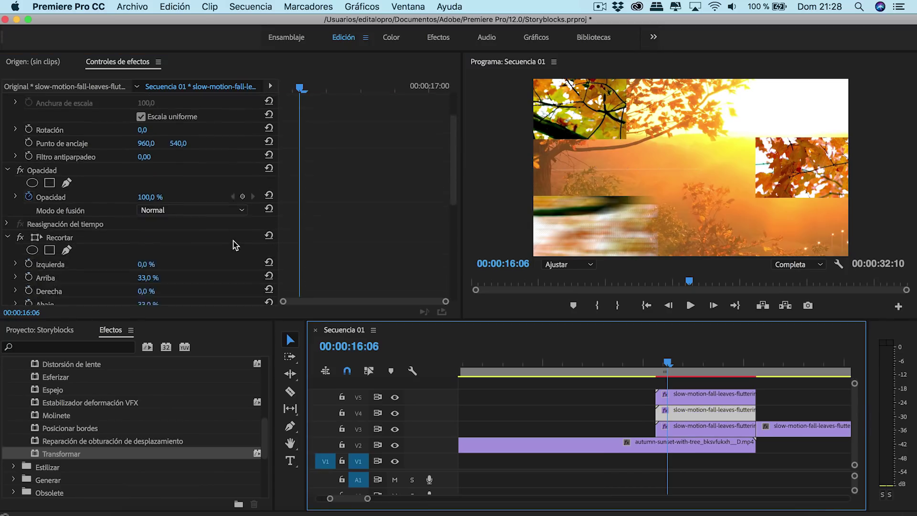
pyautogui.scroll(-5, 233, 241)
pyautogui.click(141, 270)
pyautogui.click(144, 284)
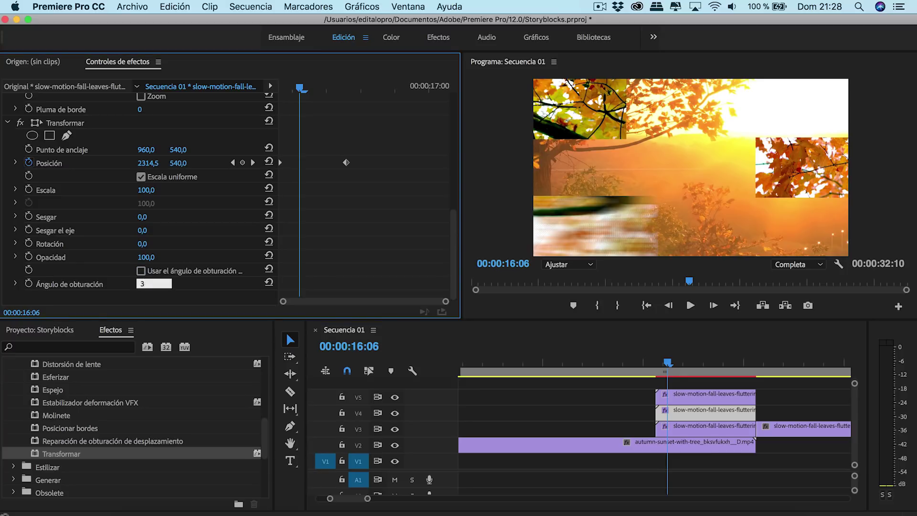
pyautogui.write('360')
pyautogui.press('Return')
pyautogui.scroll(10, 239, 255)
pyautogui.scroll(-10, 237, 251)
pyautogui.click(141, 271)
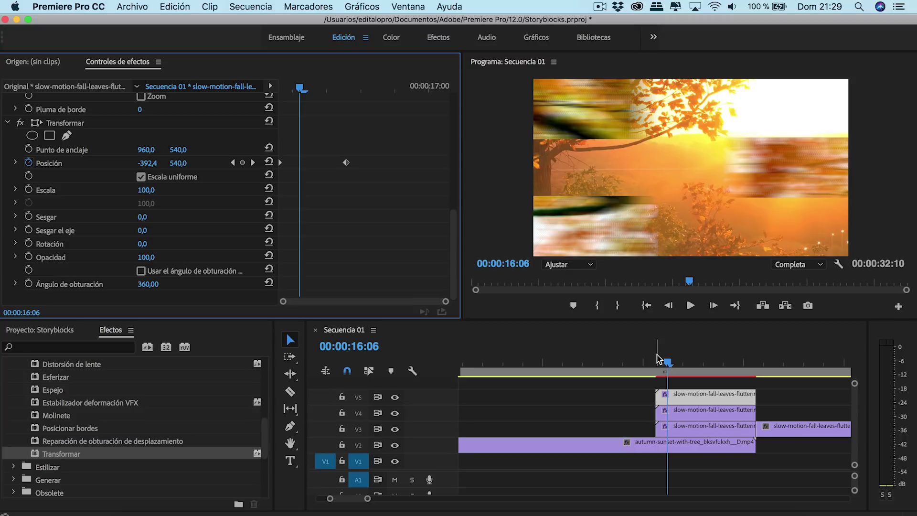
pyautogui.moveTo(667, 362); pyautogui.dragTo(461, 382)
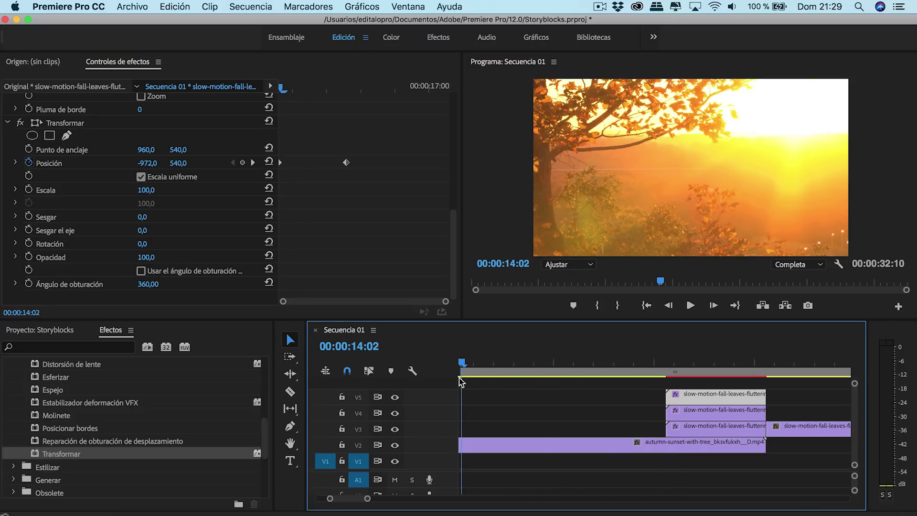
# Step: Preview the Slice transition in full-screen playback, then exit full screen
pyautogui.click(690, 305)
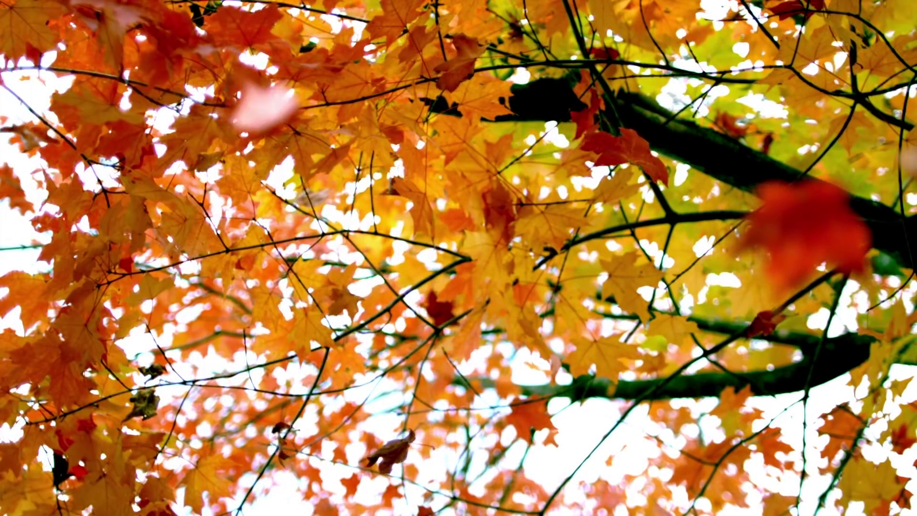
pyautogui.press('Escape')
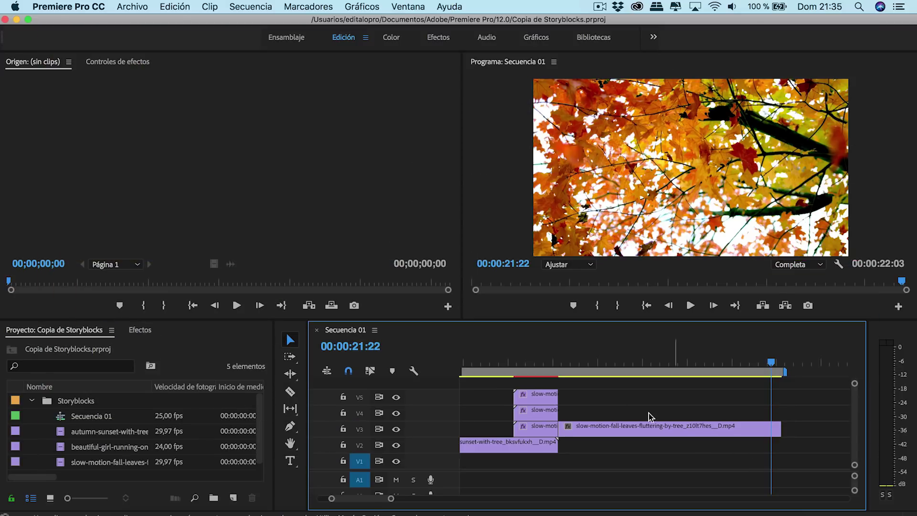
# Step: Save Recortar and Transformar as preset 'Transición Slice (25 fotogra solapados) parte 1' and find it in Presets
pyautogui.click(127, 67)
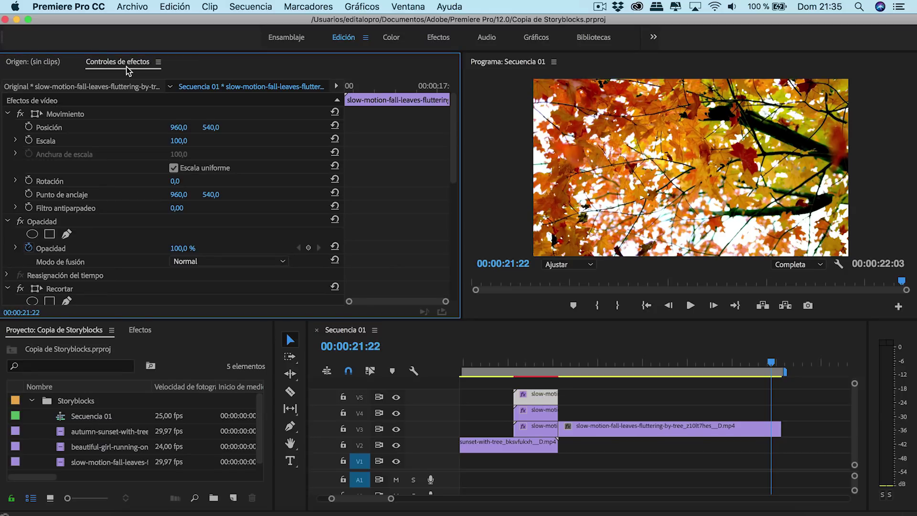
pyautogui.scroll(-5, 125, 103)
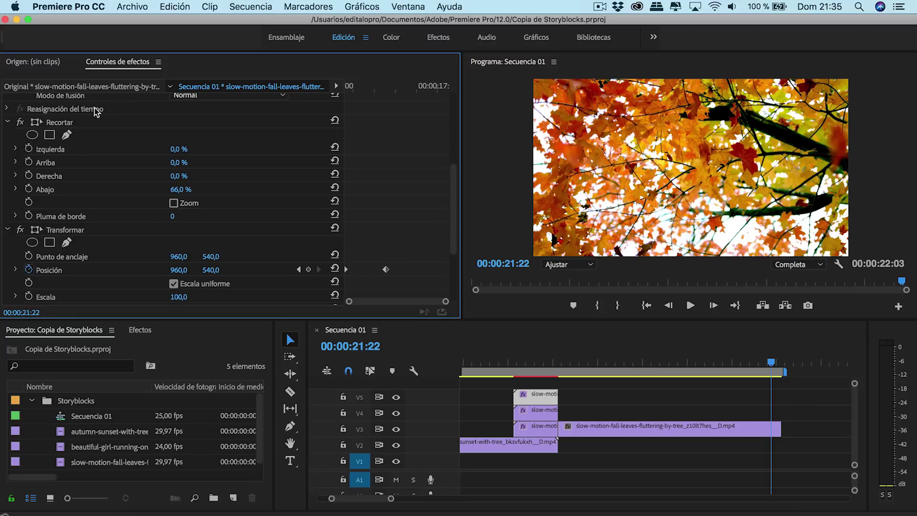
pyautogui.click(65, 125)
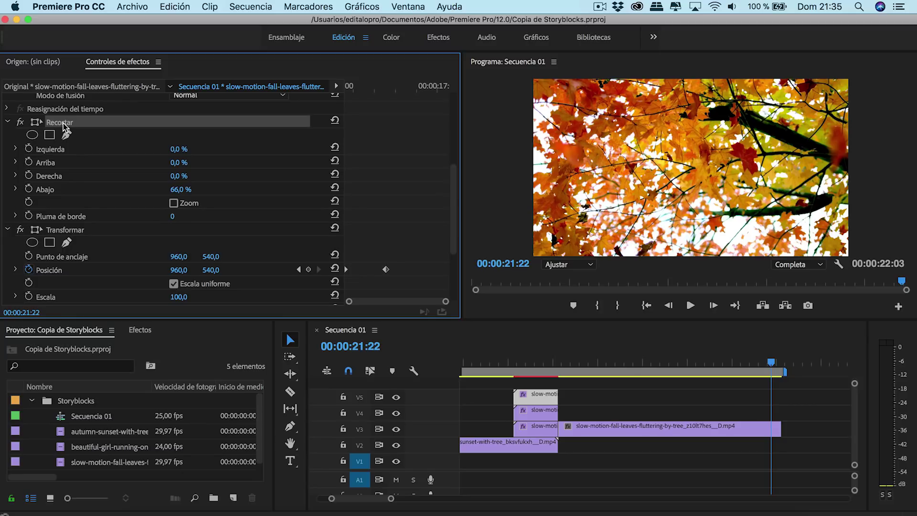
pyautogui.click(67, 231)
pyautogui.rightClick(67, 231)
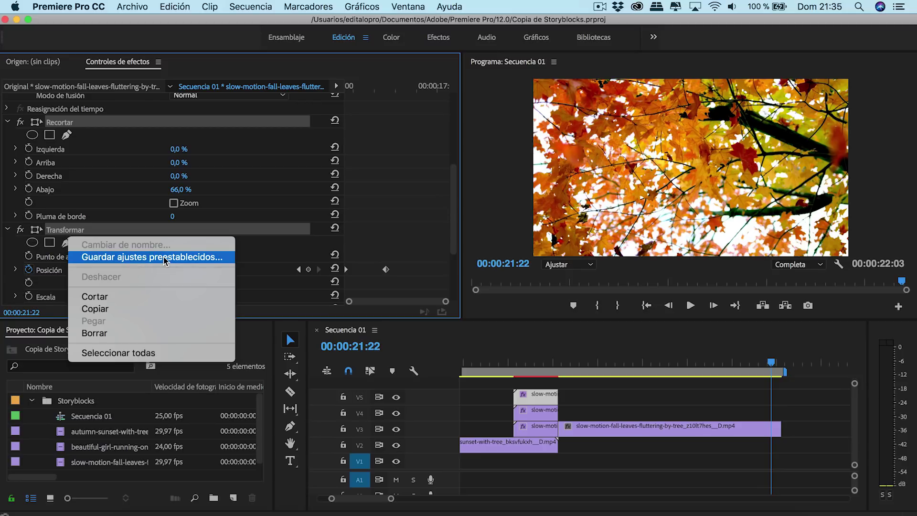
pyautogui.click(151, 257)
pyautogui.press('BackSpace')
pyautogui.write('Transición Slice (2')
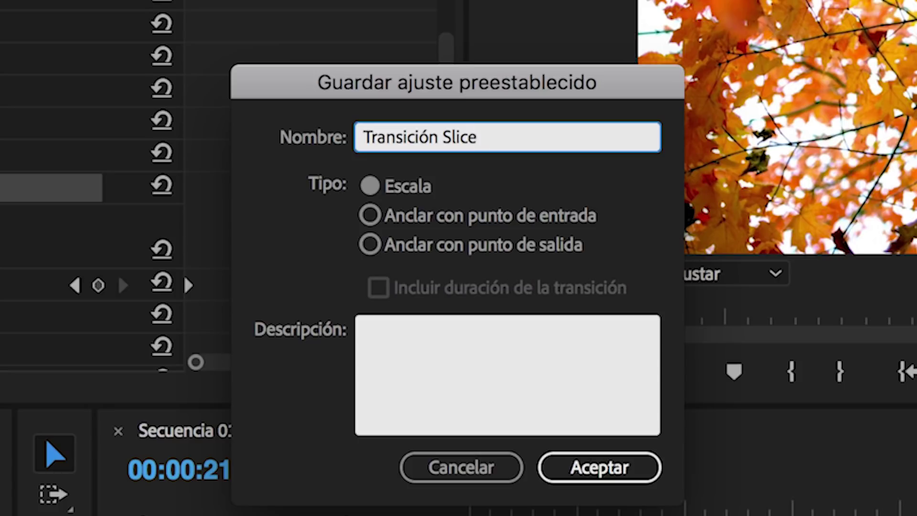
pyautogui.write('5 fotogra sola')
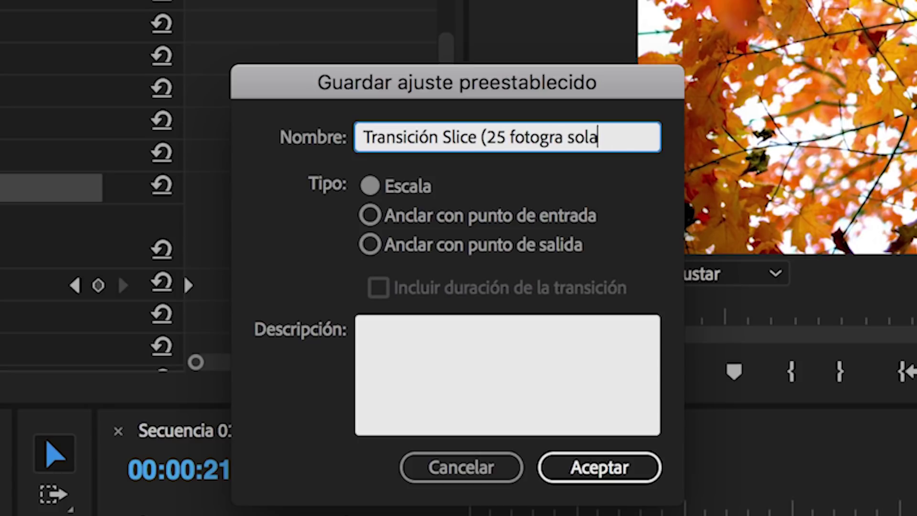
pyautogui.write('pados')
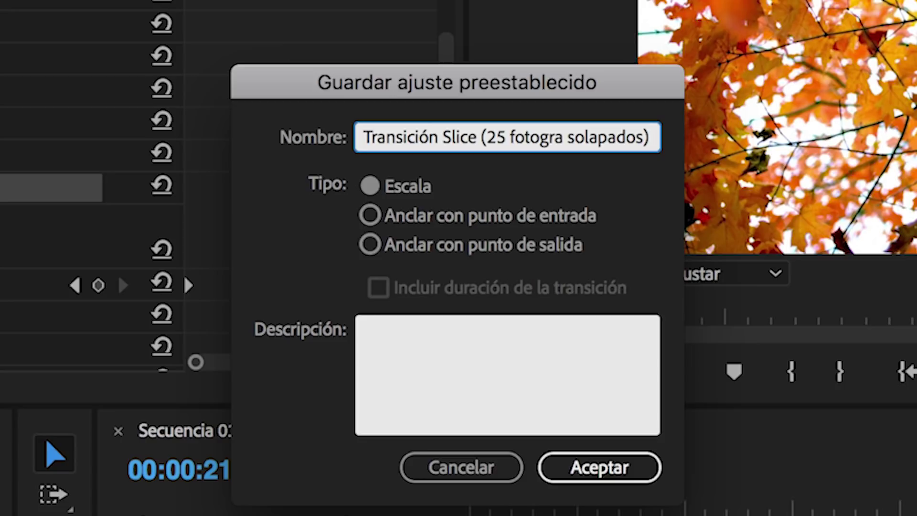
pyautogui.write('parte 1')
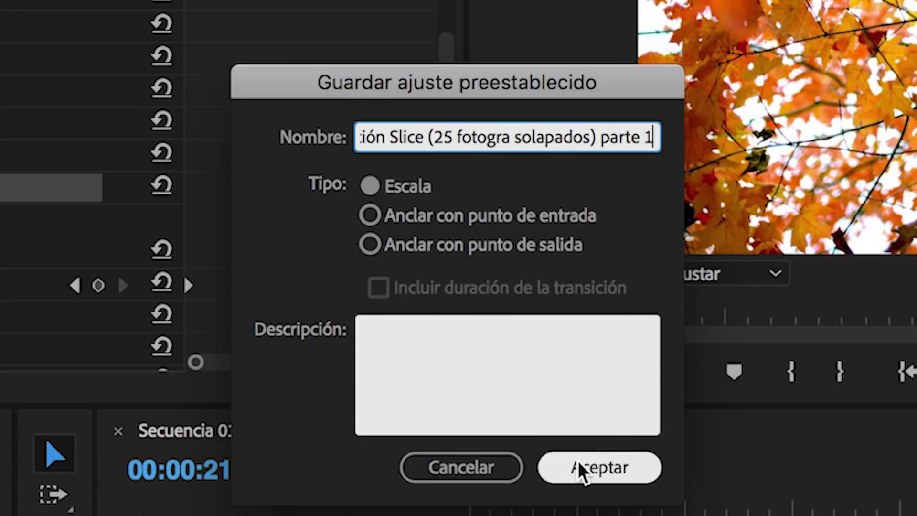
pyautogui.click(581, 465)
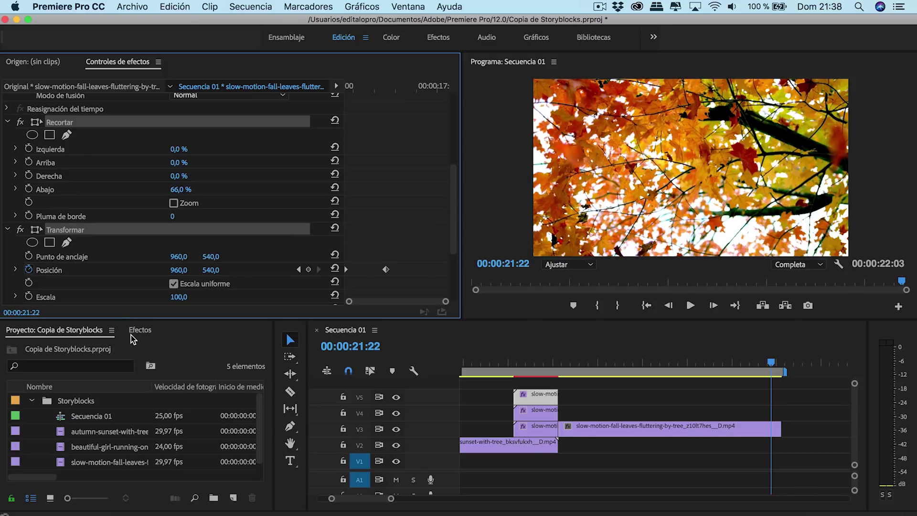
pyautogui.click(137, 328)
pyautogui.click(15, 168)
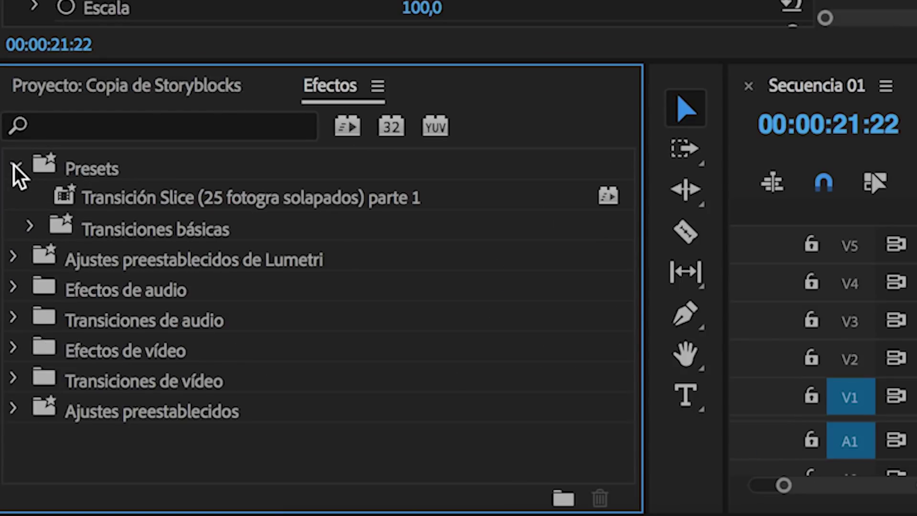
pyautogui.click(205, 199)
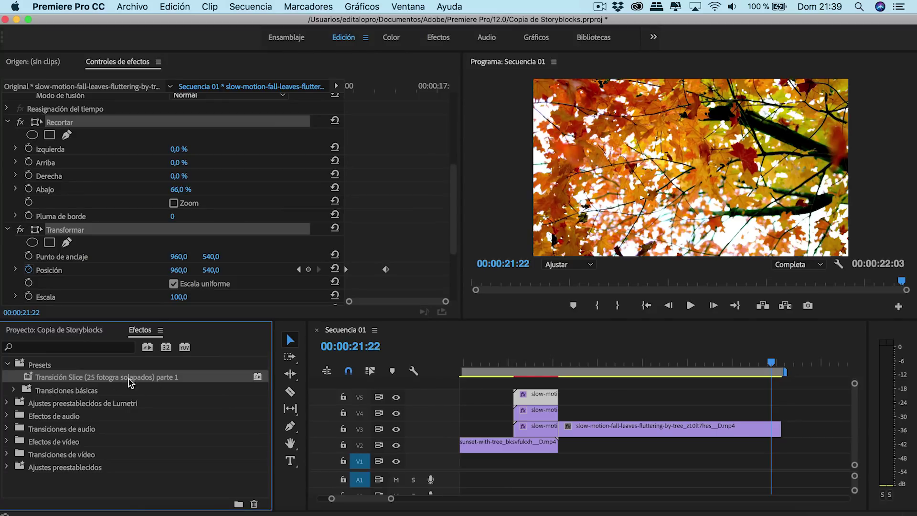
# Step: Save the V4 clip's Recortar and Transformar as preset 'Transición Slice25 foto solapados parte 2'
pyautogui.moveTo(109, 382); pyautogui.dragTo(528, 418)
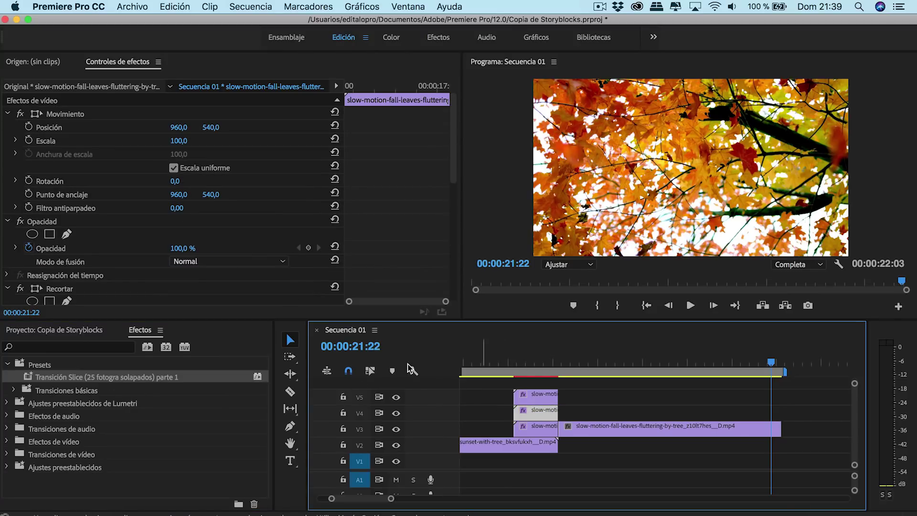
pyautogui.scroll(-5, 222, 248)
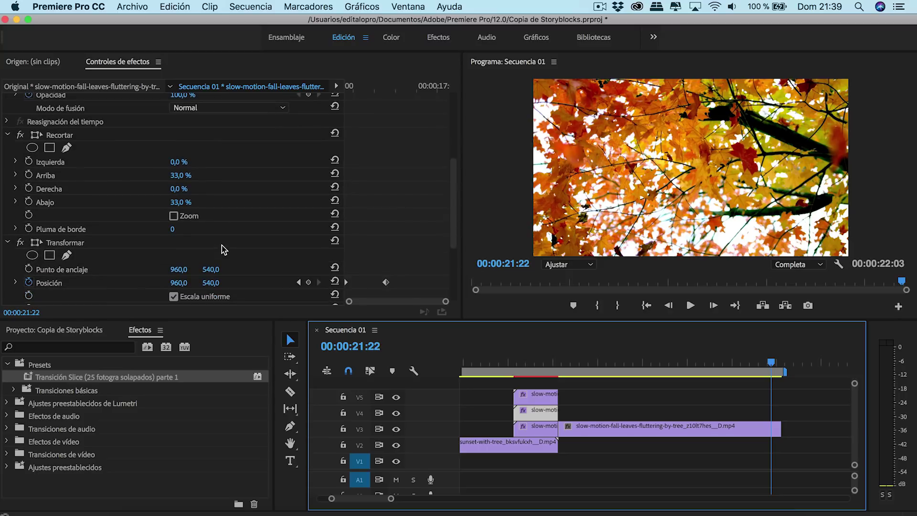
pyautogui.click(61, 136)
pyautogui.rightClick(73, 243)
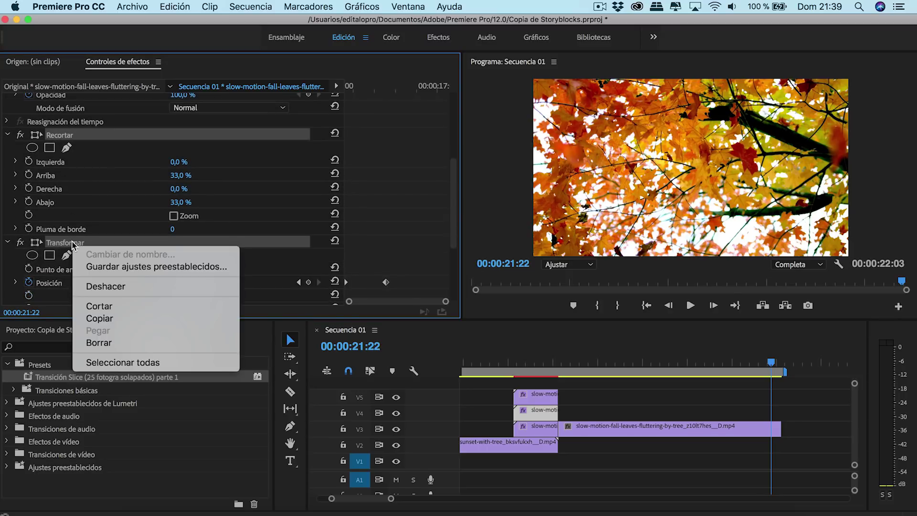
pyautogui.click(98, 267)
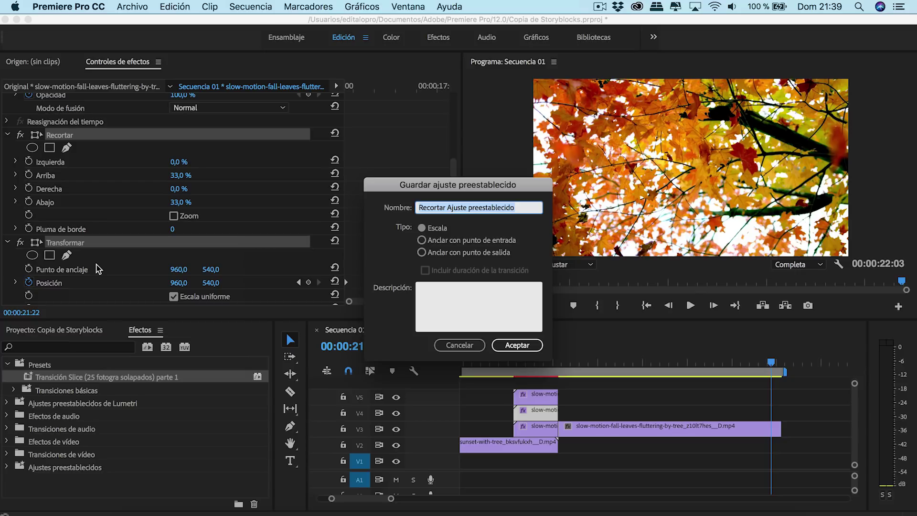
pyautogui.press('BackSpace')
pyautogui.write('Transición')
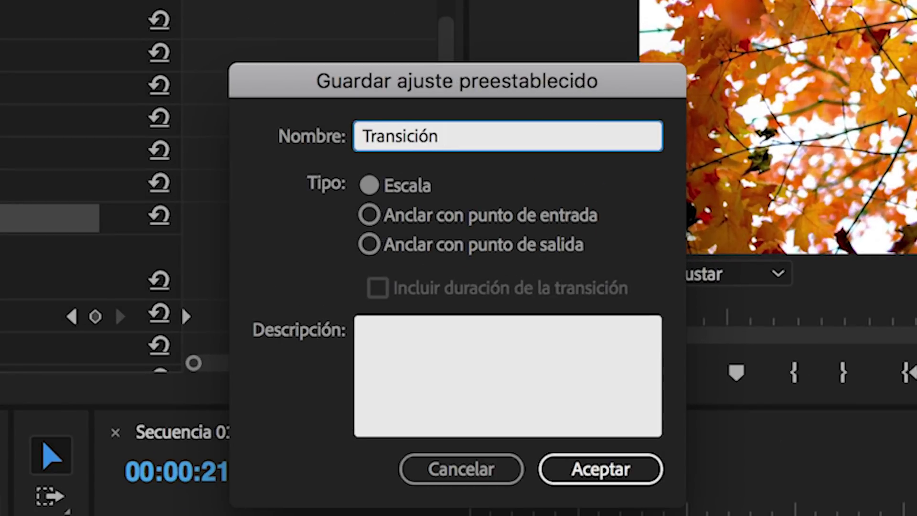
pyautogui.write(' Slice (25 fotogra')
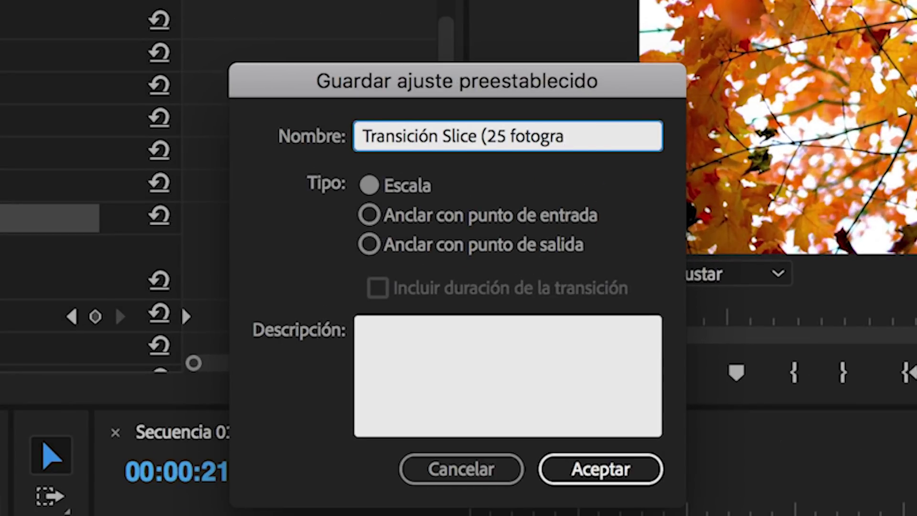
pyautogui.write(' solapados')
pyautogui.write(' parte 2')
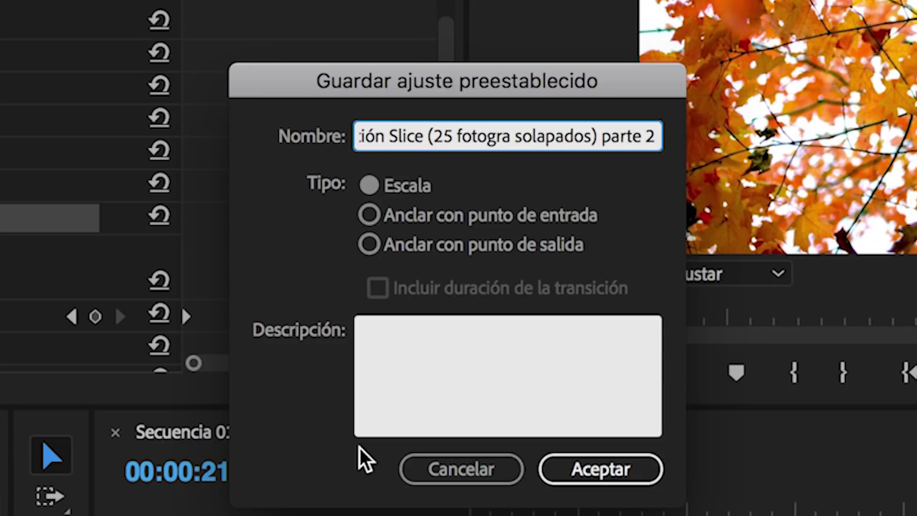
pyautogui.click(612, 469)
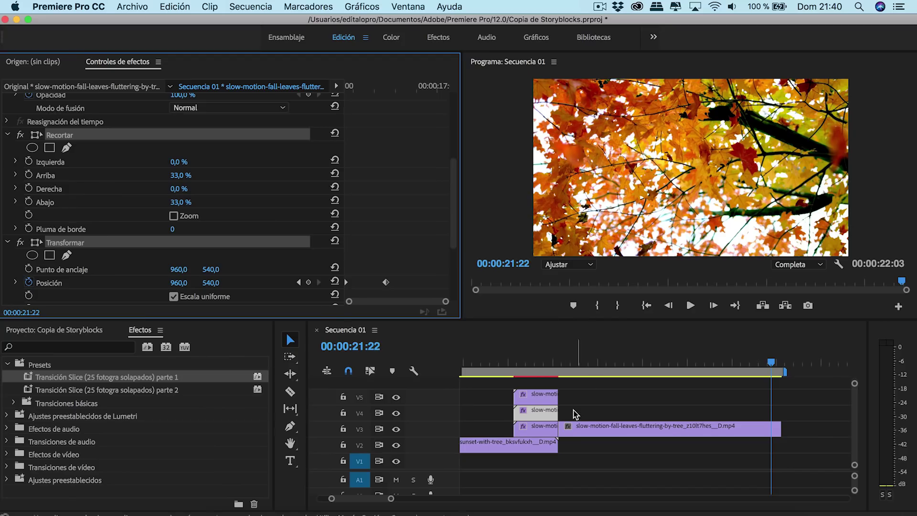
# Step: Save the V3 clip's Recortar and Transformar as preset 'Transición Slice (25 fotogra solapados) parte 3'
pyautogui.click(545, 428)
pyautogui.scroll(-5, 261, 219)
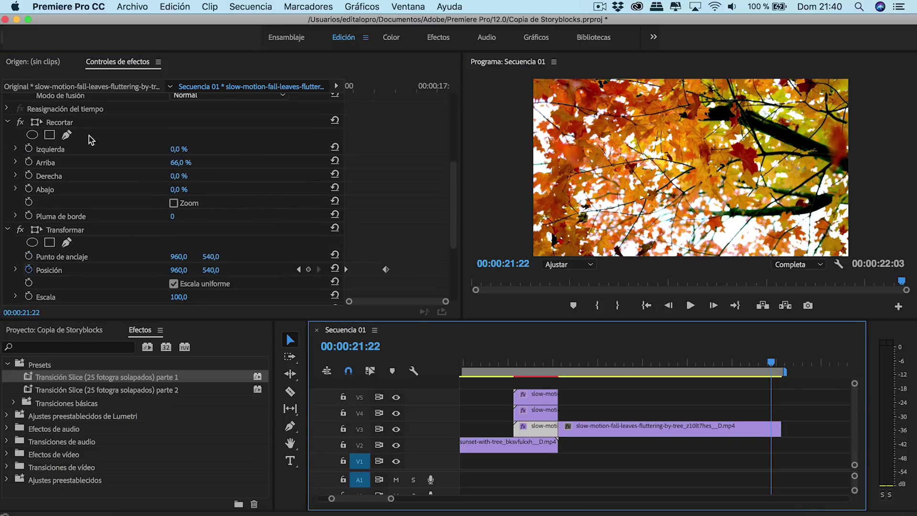
pyautogui.click(69, 122)
pyautogui.keyDown('super'); pyautogui.click(75, 230); pyautogui.keyUp('super')
pyautogui.rightClick(74, 231)
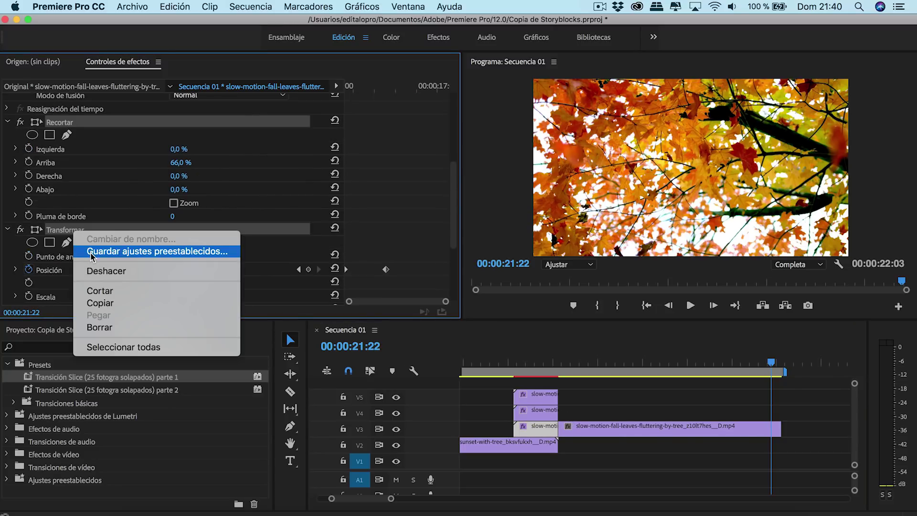
pyautogui.click(96, 252)
pyautogui.write('Tra')
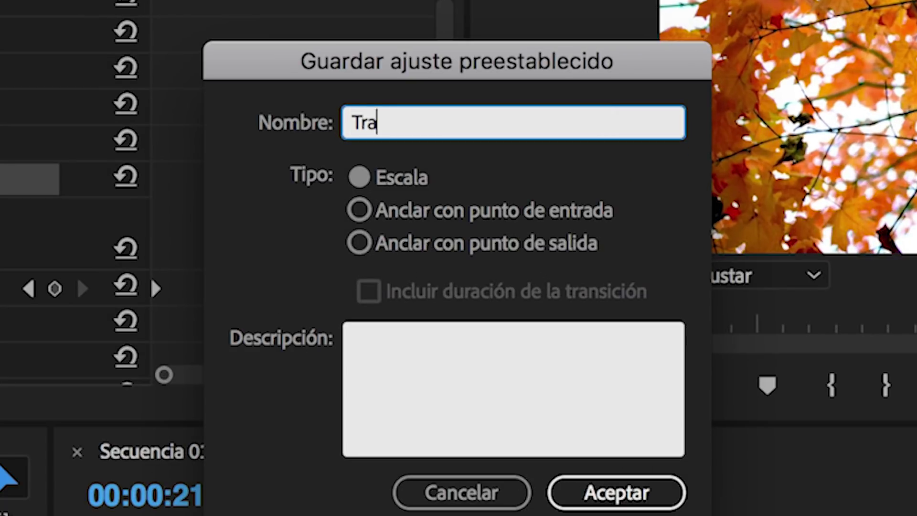
pyautogui.write('nsición Slice (25 fot')
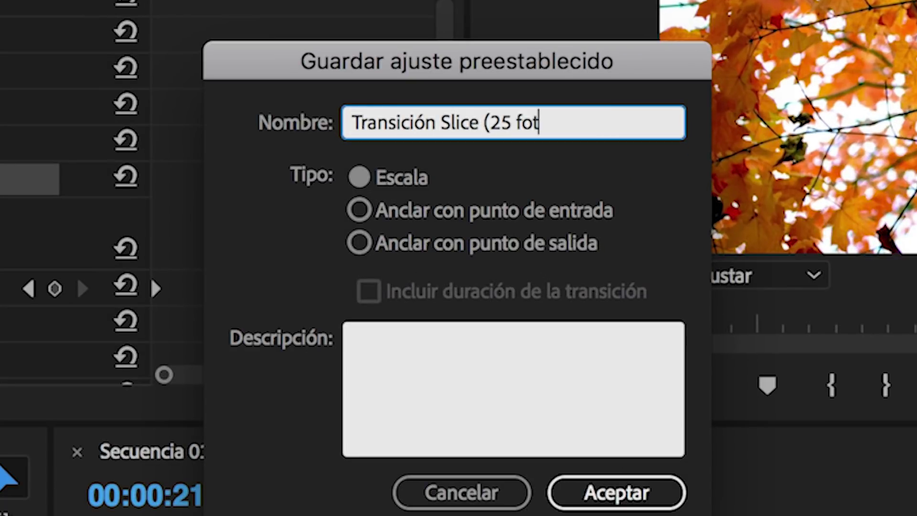
pyautogui.write('ogra solapados) parte 3')
pyautogui.click(593, 497)
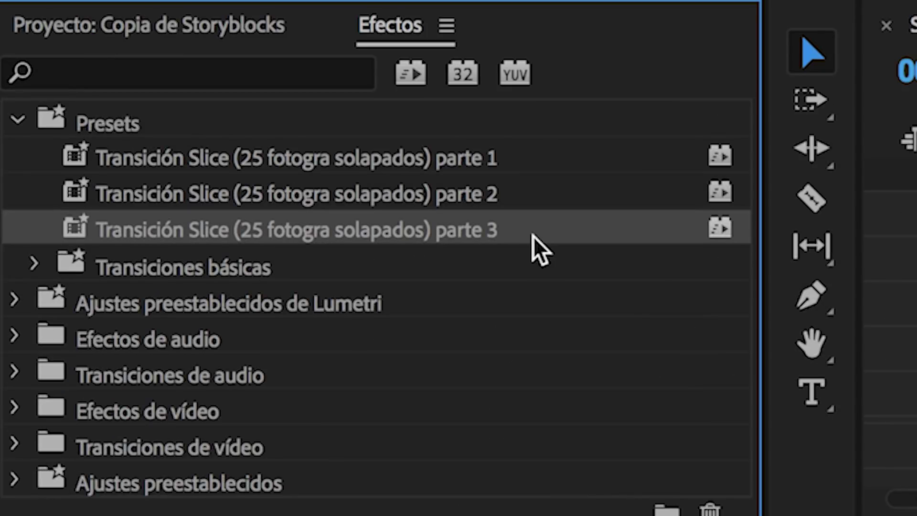
# Step: Create a 'Transicion Slice' preset bin in Presets and move the parte 1, 2 and 3 presets into it
pyautogui.rightClick(98, 222)
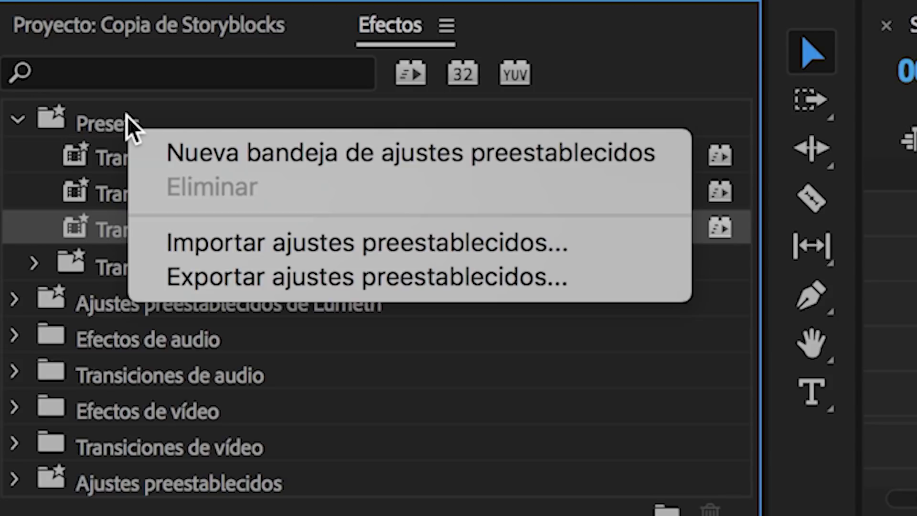
pyautogui.click(339, 157)
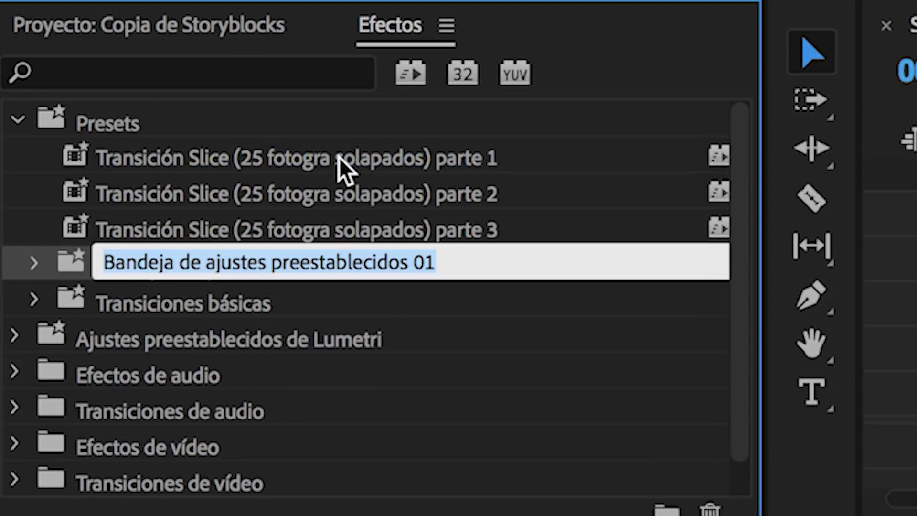
pyautogui.write('Transicion')
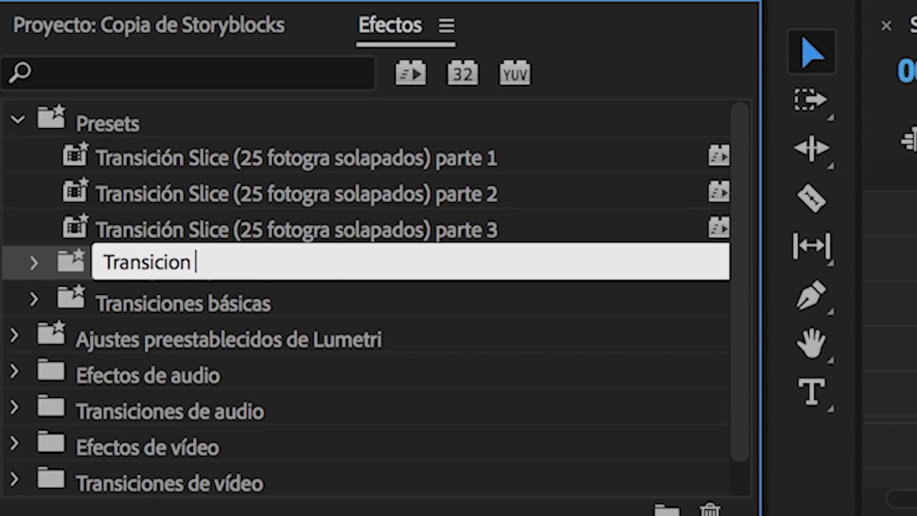
pyautogui.write(' Slice')
pyautogui.click(38, 214)
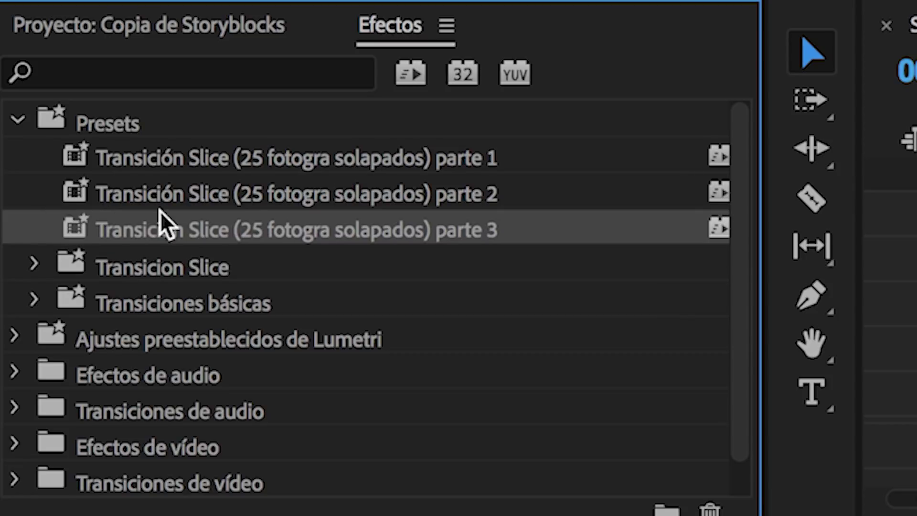
pyautogui.moveTo(258, 237); pyautogui.dragTo(205, 266)
pyautogui.moveTo(180, 205); pyautogui.dragTo(184, 225)
pyautogui.moveTo(162, 160); pyautogui.dragTo(162, 193)
pyautogui.click(33, 159)
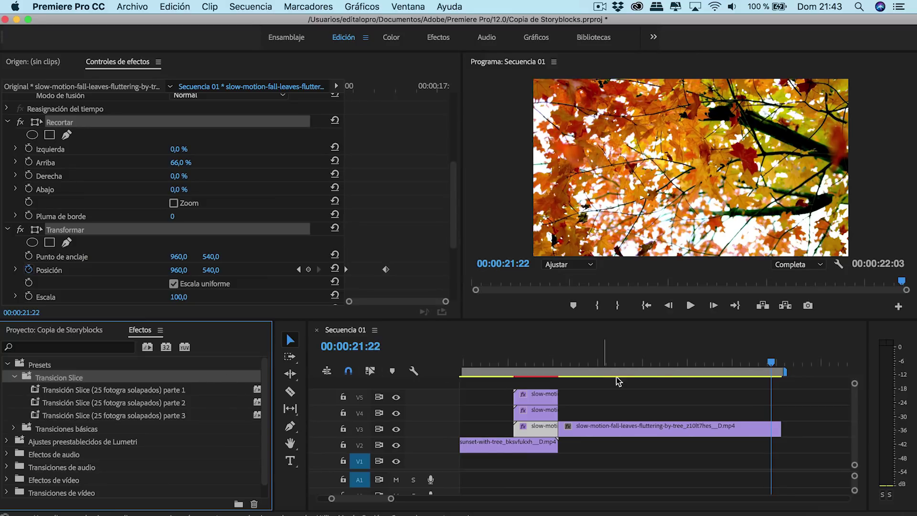
# Step: Place the wheat-field clip from the Project panel on V4 at 00:00:21:03
pyautogui.moveTo(773, 366); pyautogui.dragTo(780, 366)
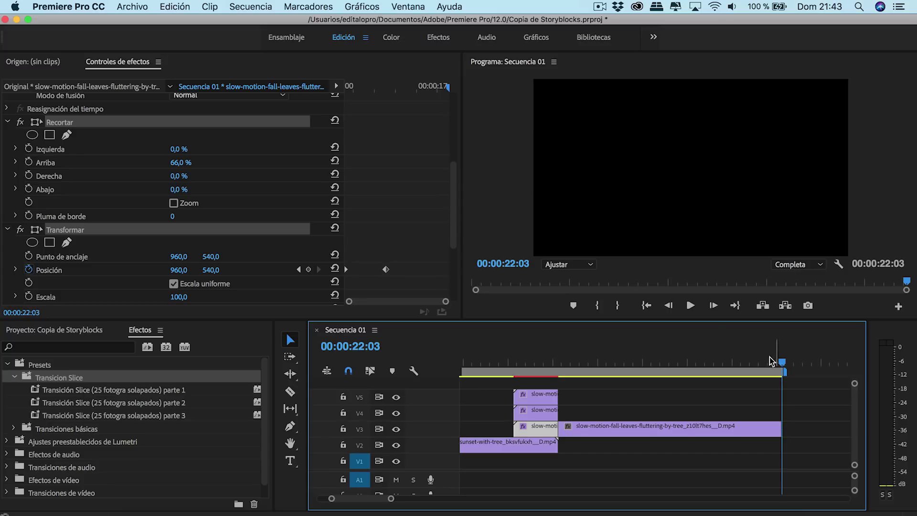
pyautogui.click(670, 307)
pyautogui.click(671, 307)
pyautogui.click(671, 310)
pyautogui.click(671, 307)
pyautogui.click(671, 307)
pyautogui.click(670, 307)
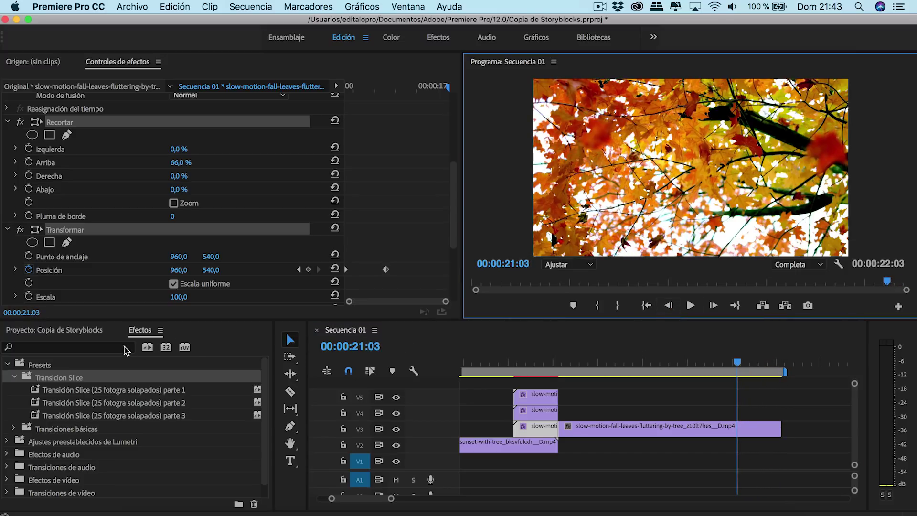
pyautogui.click(84, 334)
pyautogui.moveTo(95, 448); pyautogui.dragTo(737, 413)
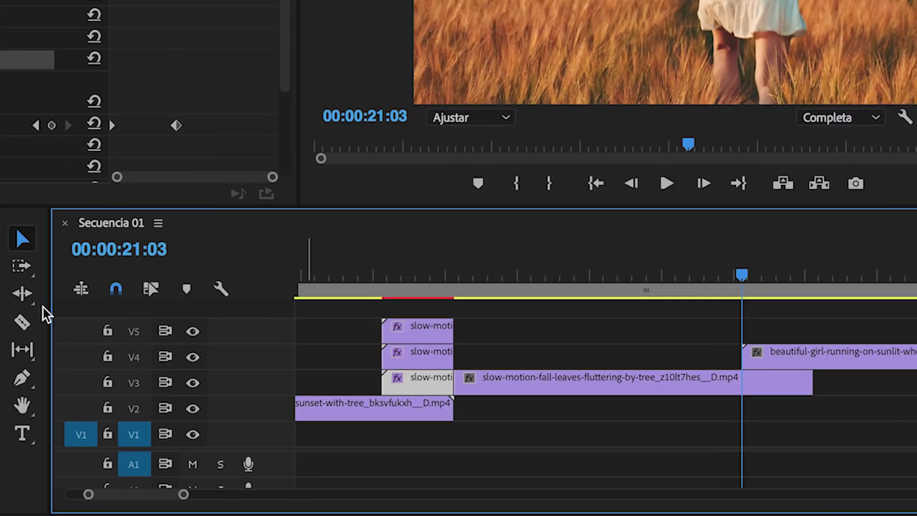
# Step: Split off the clip's opening piece with the Razor and copy it onto V5 and V6
pyautogui.click(290, 391)
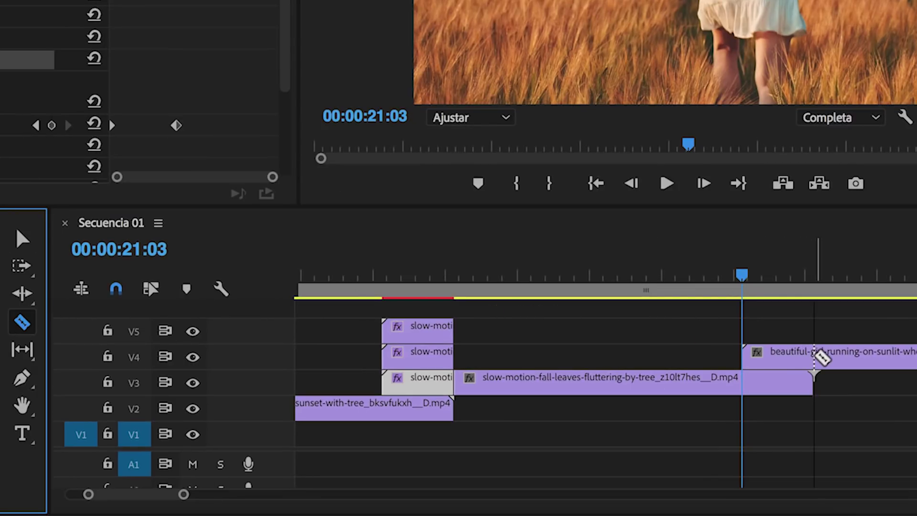
pyautogui.click(814, 356)
pyautogui.press('v')
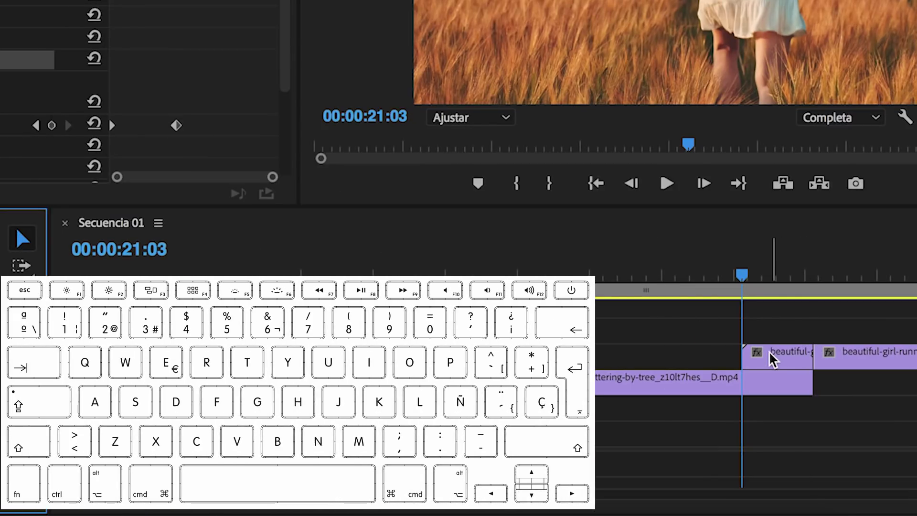
pyautogui.moveTo(779, 356); pyautogui.dragTo(771, 321)
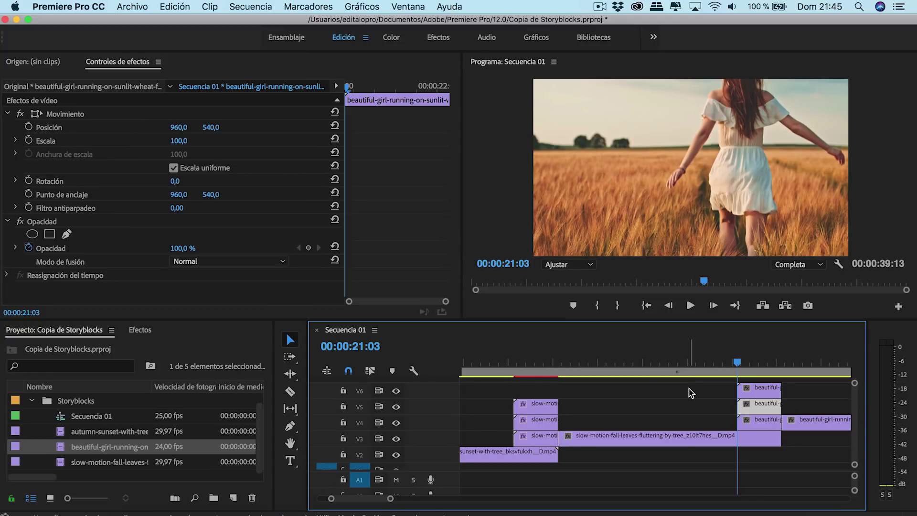
pyautogui.click(141, 330)
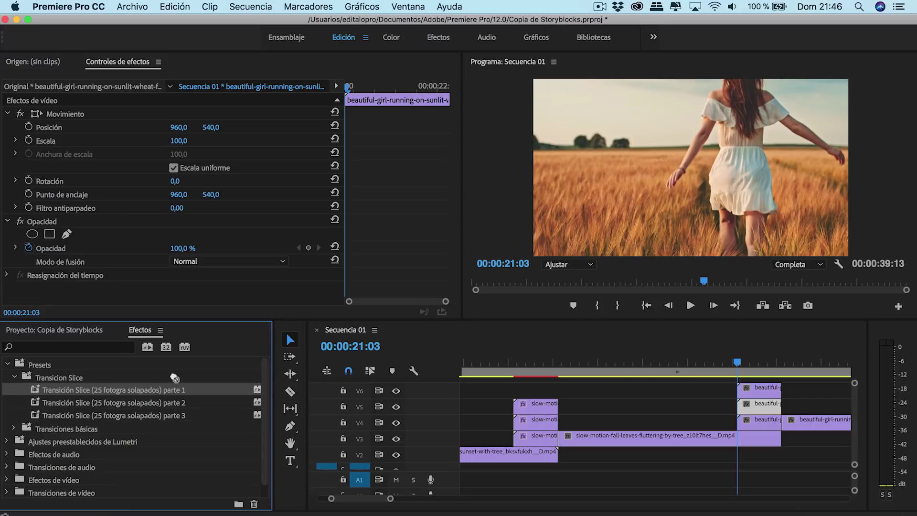
# Step: Apply parte 1, 2 and 3 presets to the V6, V5 and V4 wheat-field pieces, then scrub to preview
pyautogui.moveTo(92, 390); pyautogui.dragTo(760, 389)
pyautogui.moveTo(172, 403); pyautogui.dragTo(759, 404)
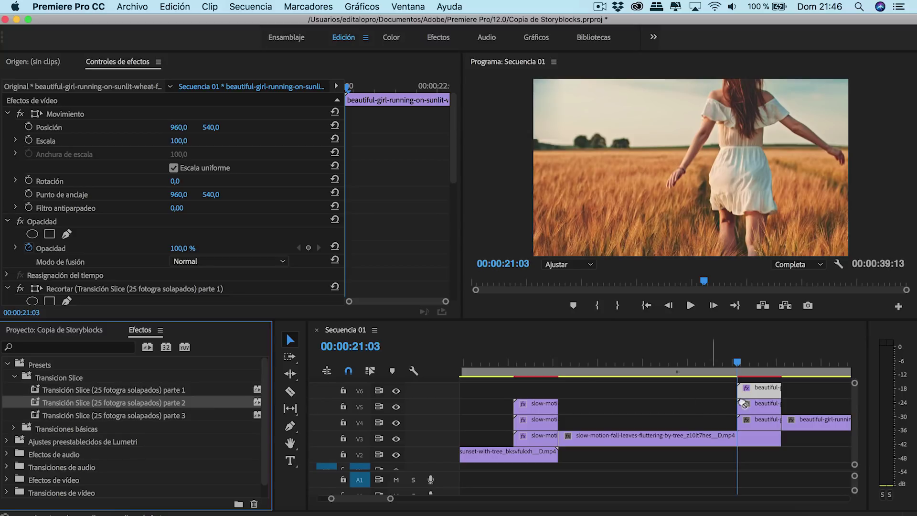
pyautogui.moveTo(170, 415); pyautogui.dragTo(759, 423)
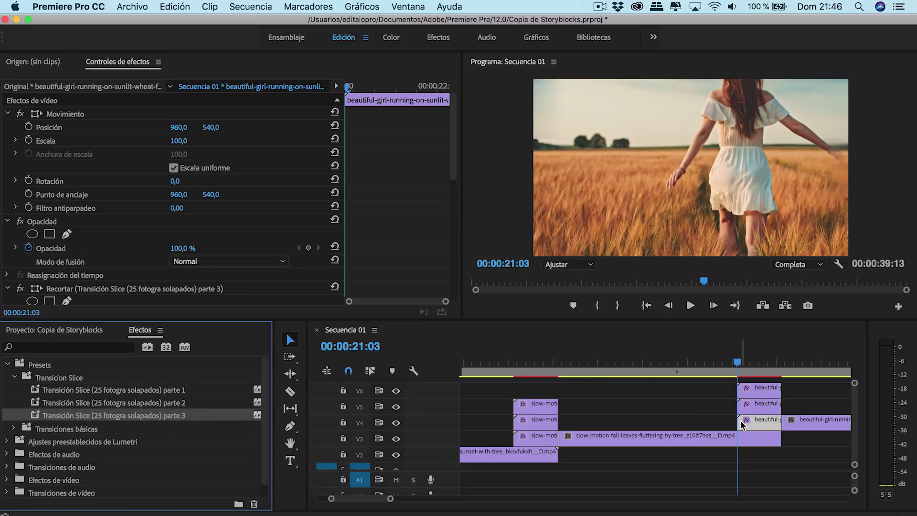
pyautogui.click(748, 367)
pyautogui.moveTo(748, 367); pyautogui.dragTo(763, 372)
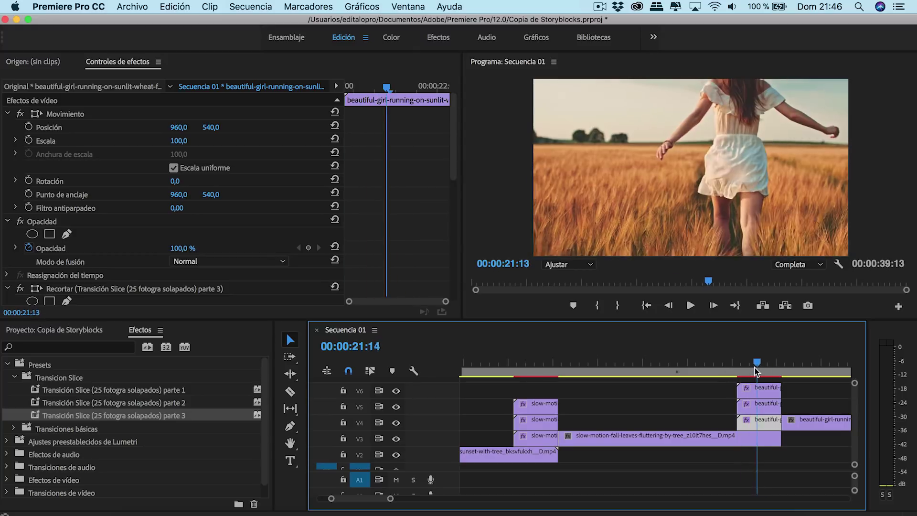